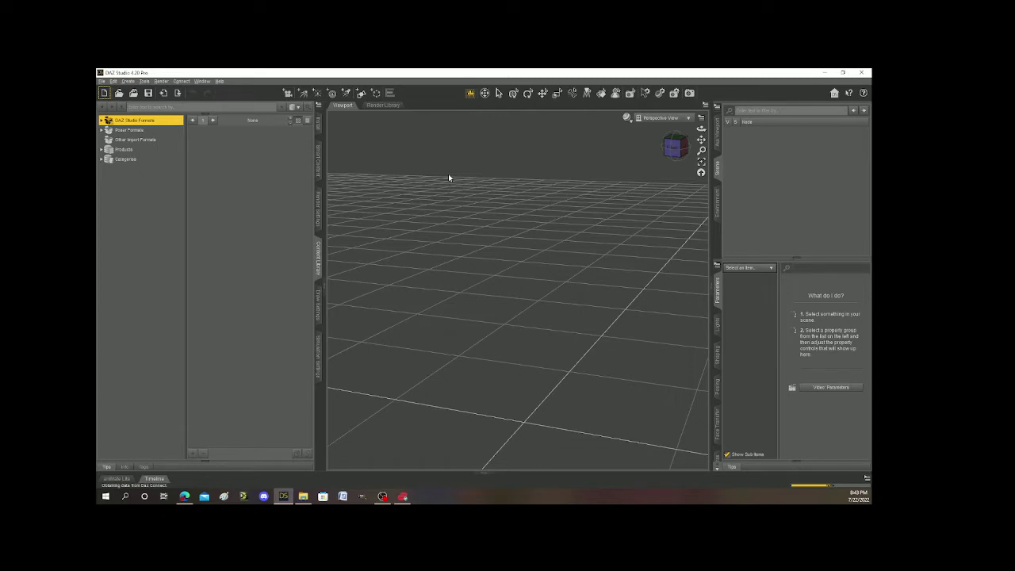
Create a torus primitive at the world center with a 1 m major diameter and a 10 cm minor diameter
{"action": "left_click", "coordinate": [361, 95]}
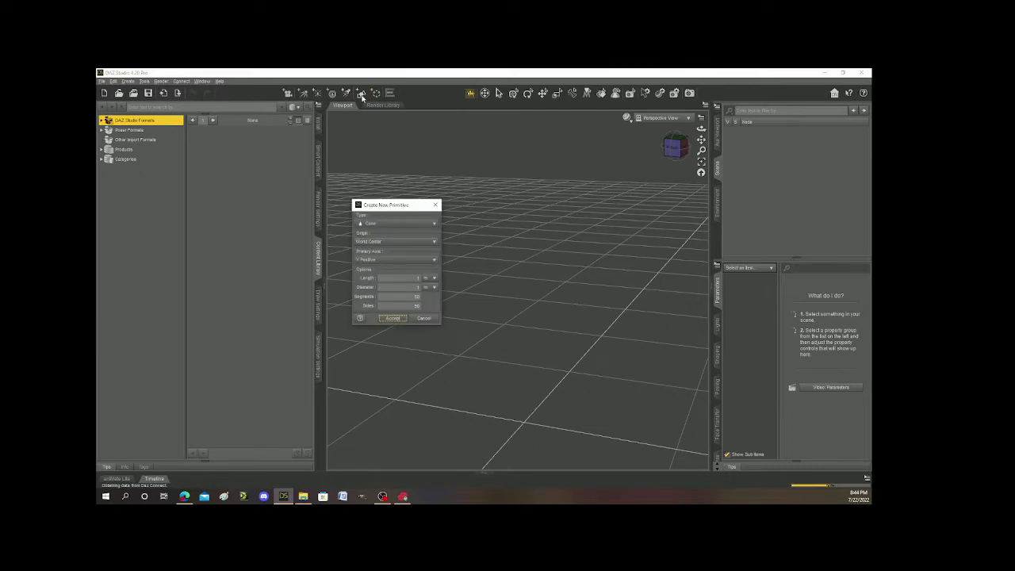
{"action": "left_click", "coordinate": [414, 226]}
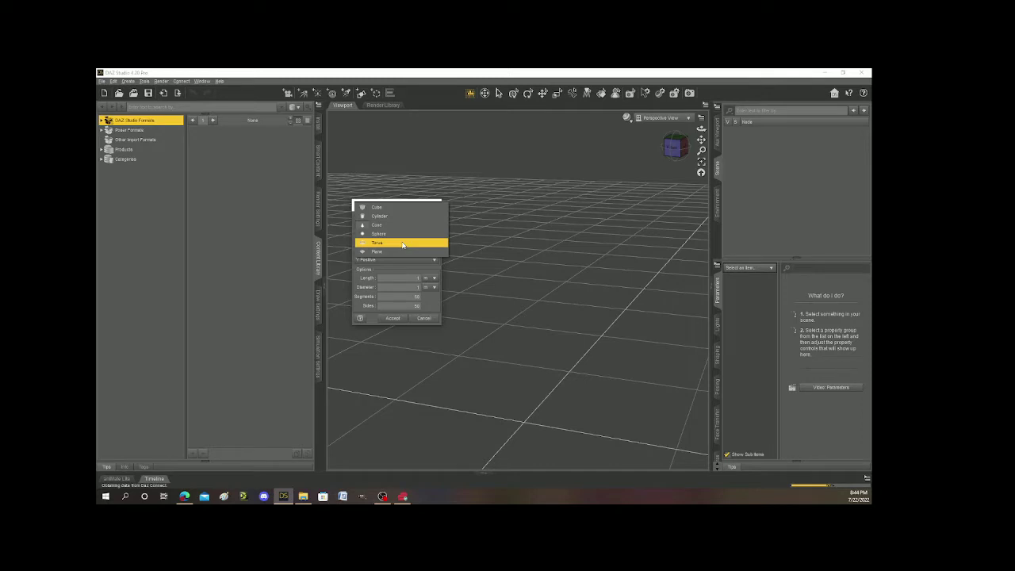
{"action": "left_click", "coordinate": [402, 244]}
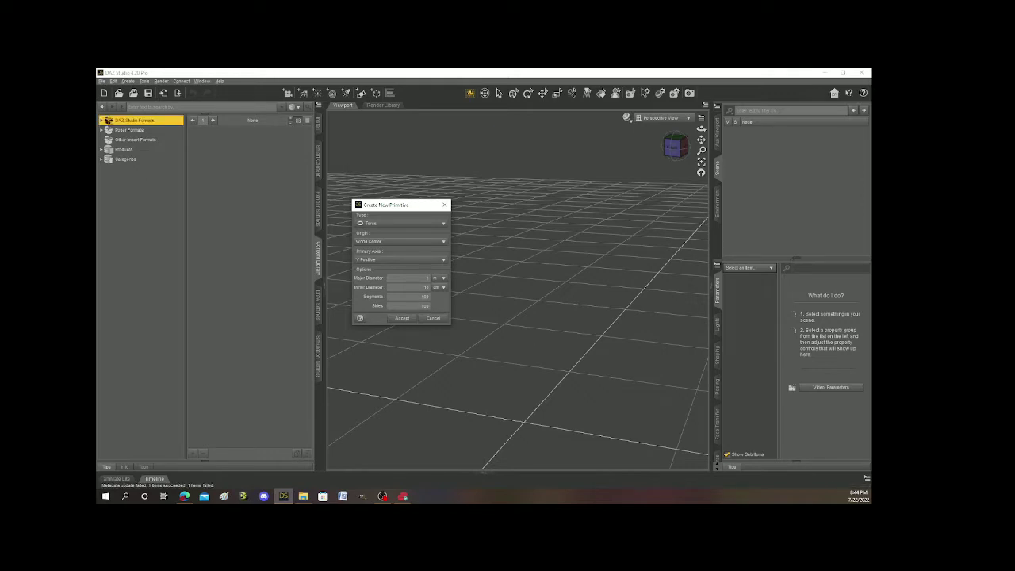
{"action": "left_click", "coordinate": [400, 319]}
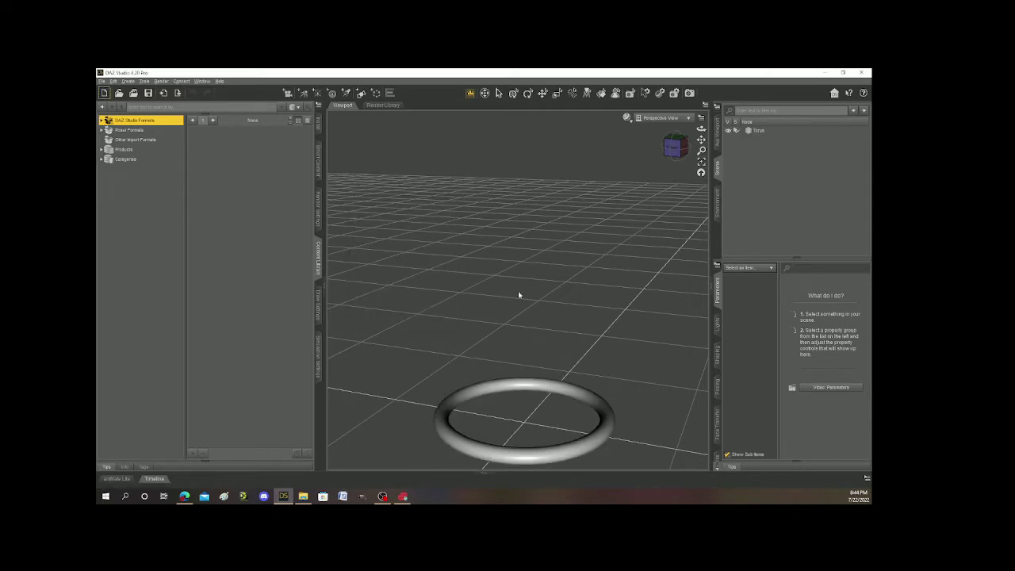
Create a second, coarser torus primitive with 10 segments at the same origin as the first
{"action": "left_click_drag", "start_coordinate": [701, 140], "coordinate": [689, 70]}
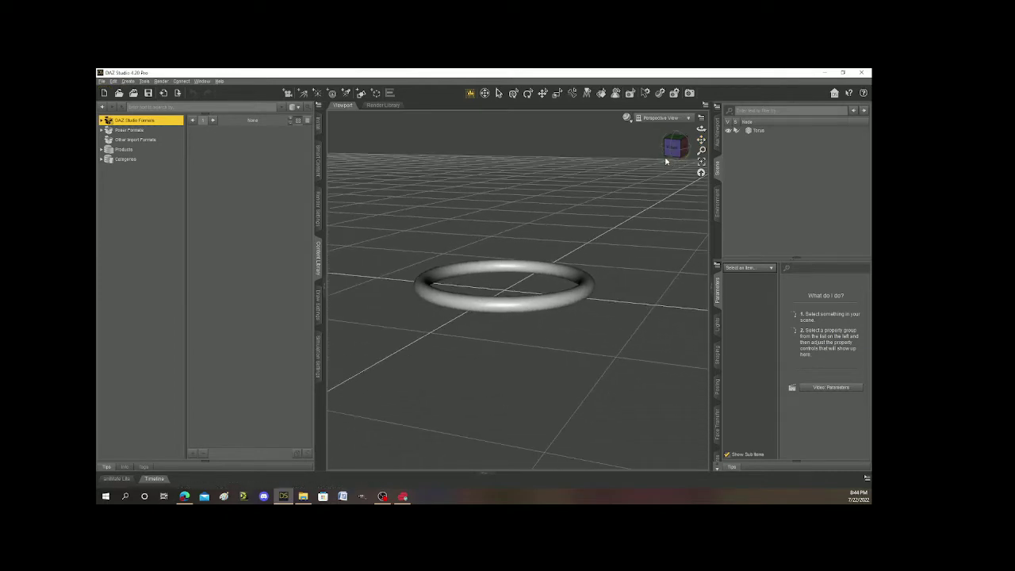
{"action": "left_click_drag", "start_coordinate": [672, 148], "coordinate": [677, 168]}
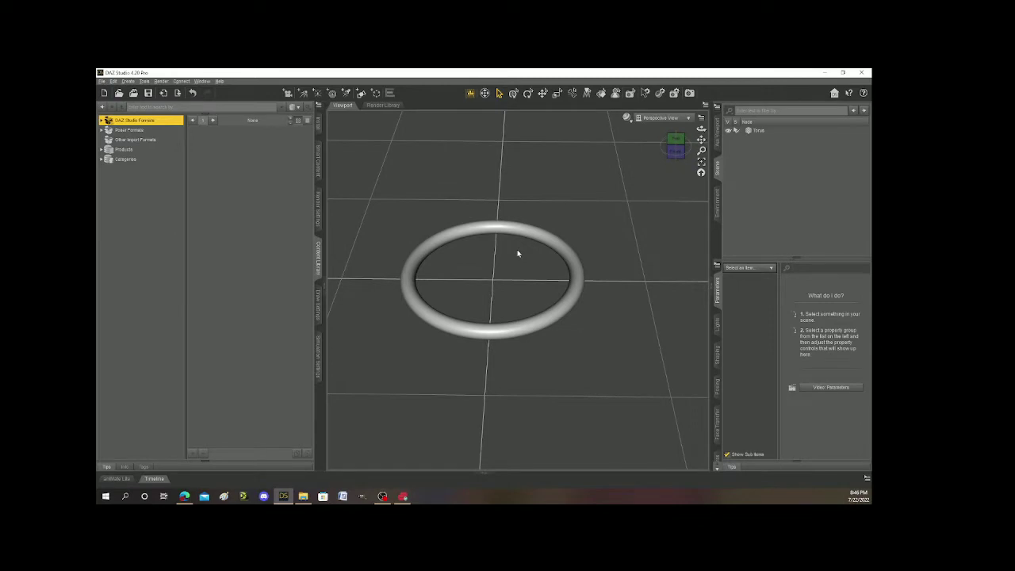
{"action": "left_click_drag", "start_coordinate": [676, 155], "coordinate": [623, 169]}
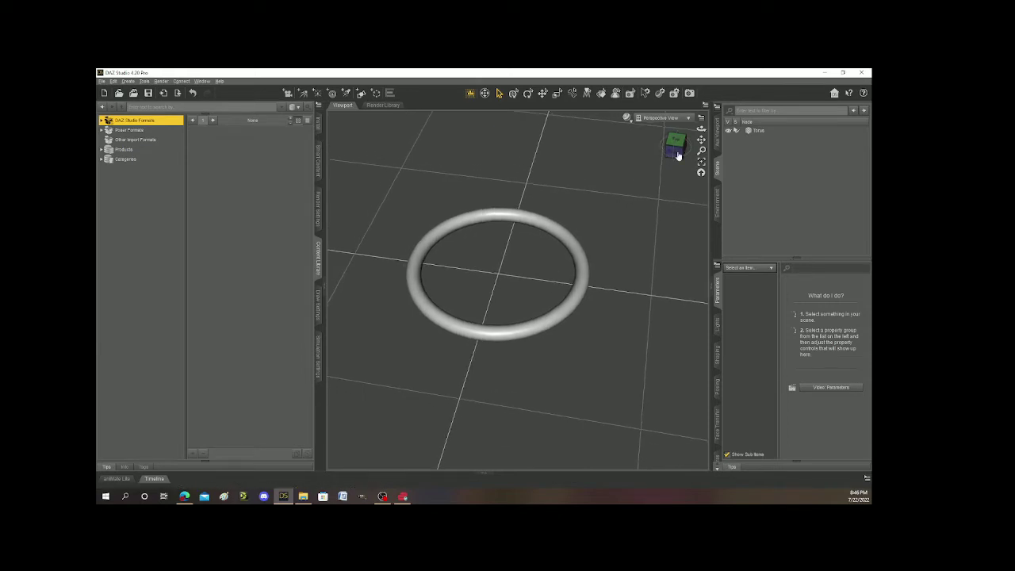
{"action": "left_click", "coordinate": [361, 93]}
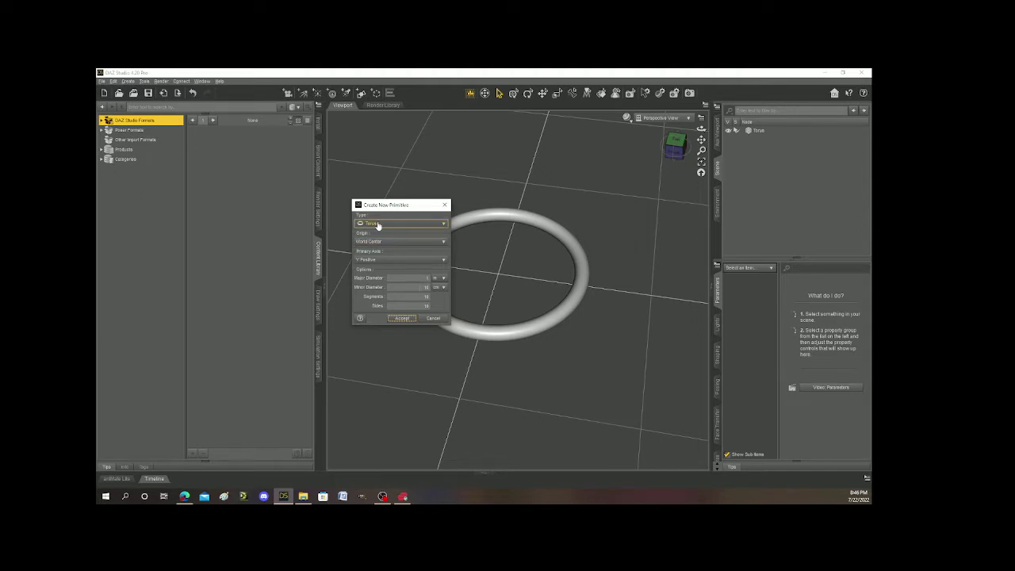
{"action": "left_click", "coordinate": [402, 319]}
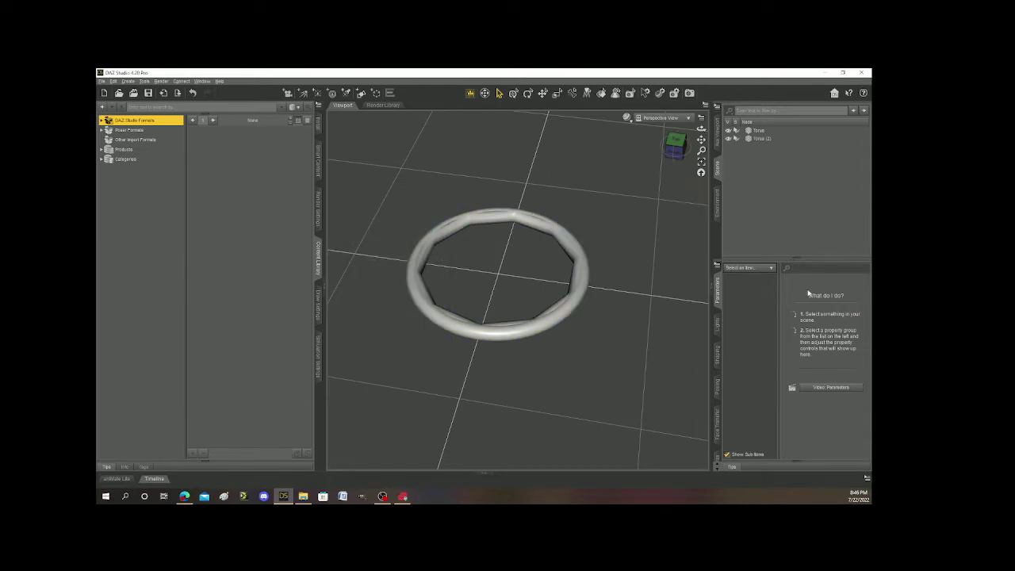
Lift the second torus above the first to compare their shapes, and return its Y Translate to 0
{"action": "left_click", "coordinate": [756, 139]}
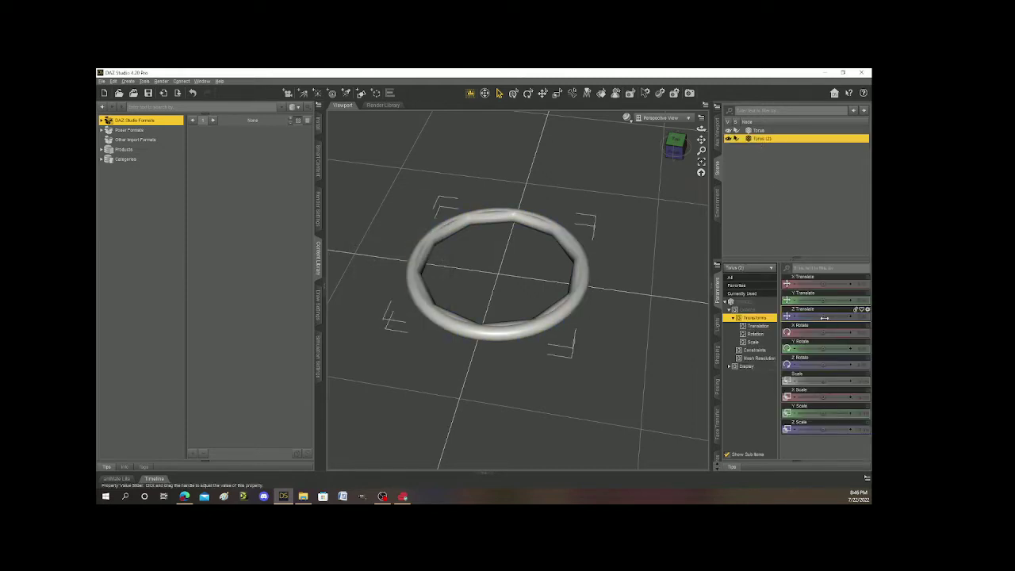
{"action": "left_click_drag", "start_coordinate": [825, 303], "coordinate": [860, 303]}
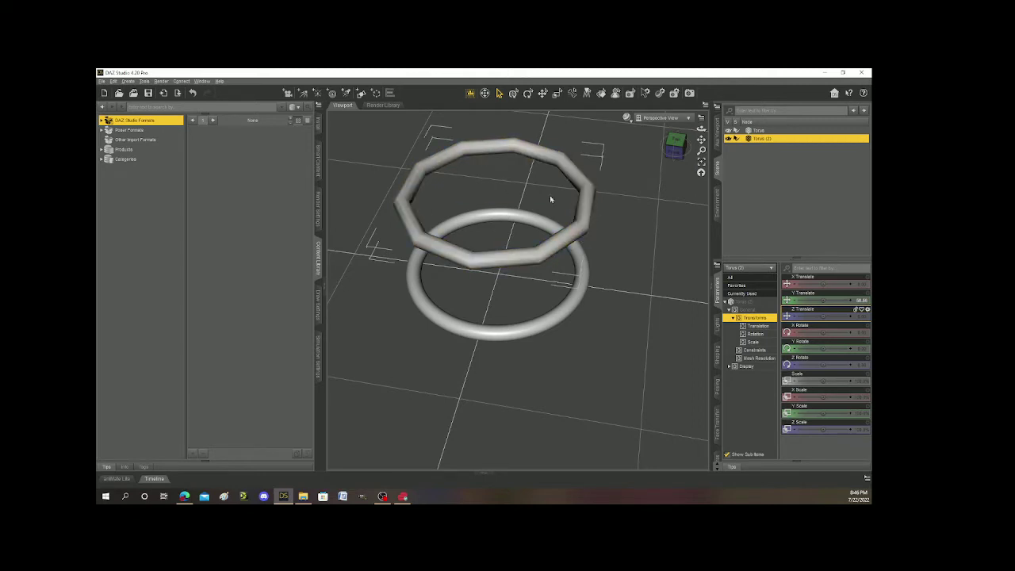
{"action": "left_click_drag", "start_coordinate": [824, 299], "coordinate": [798, 299]}
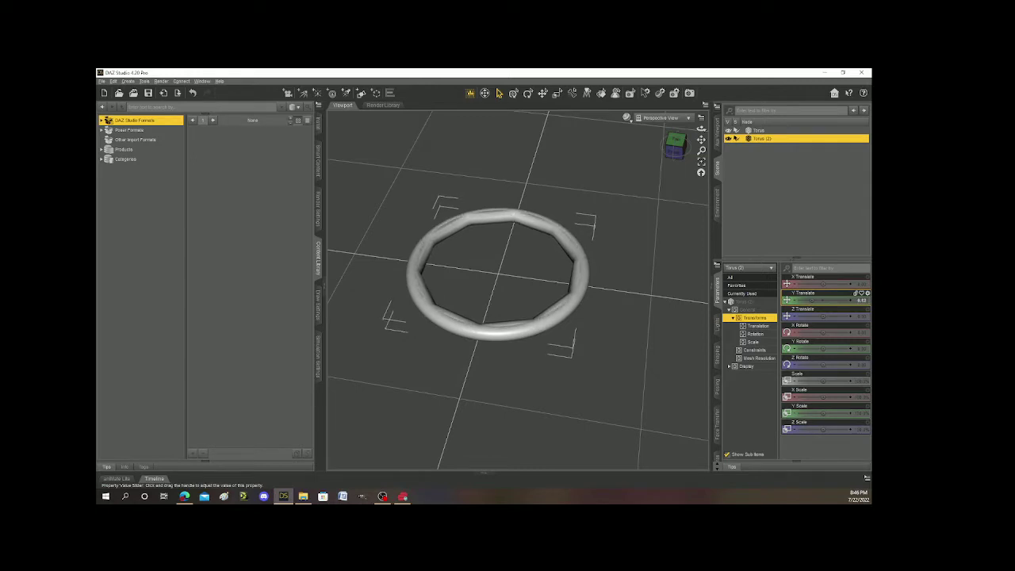
{"action": "left_click", "coordinate": [859, 301]}
{"action": "type", "text": "0"}
{"action": "key", "text": "Return"}
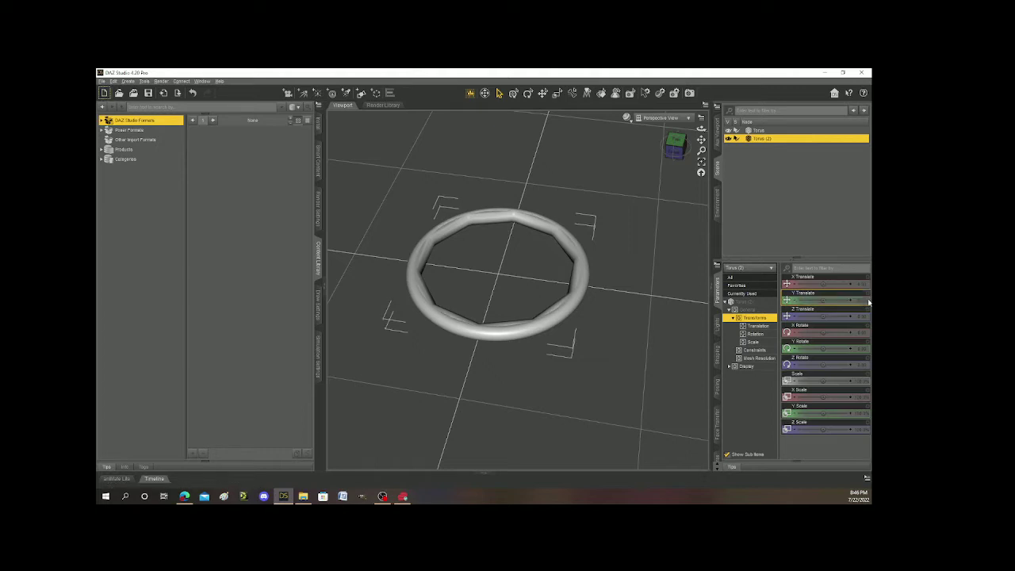
Create a cylinder primitive at the world center, with Y Positive as its primary axis
{"action": "mouse_move", "coordinate": [672, 151]}
{"action": "left_mouse_down"}
{"action": "mouse_move", "coordinate": [674, 114]}
{"action": "mouse_move", "coordinate": [674, 146]}
{"action": "left_mouse_up"}
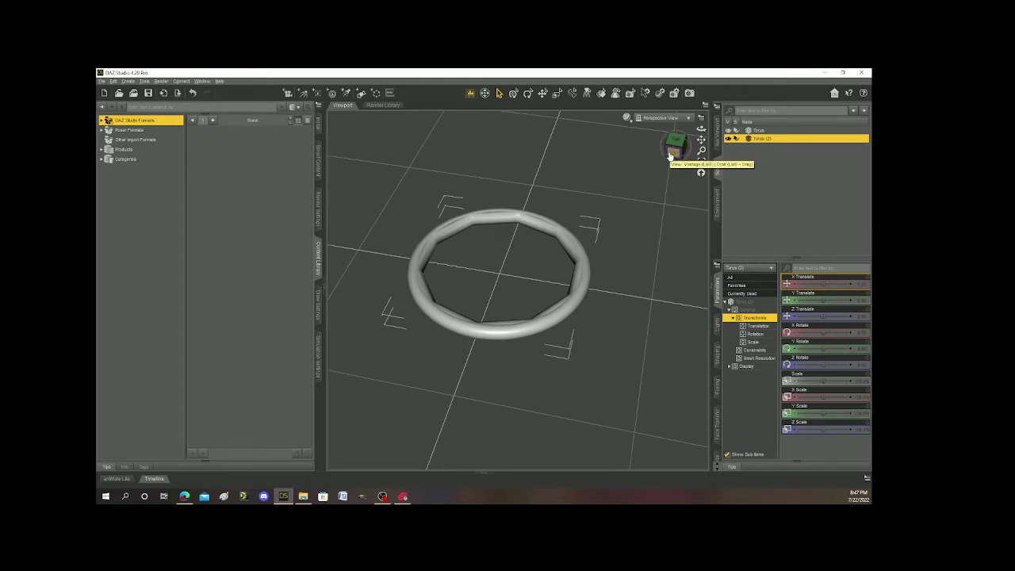
{"action": "left_click_drag", "start_coordinate": [670, 156], "coordinate": [675, 145]}
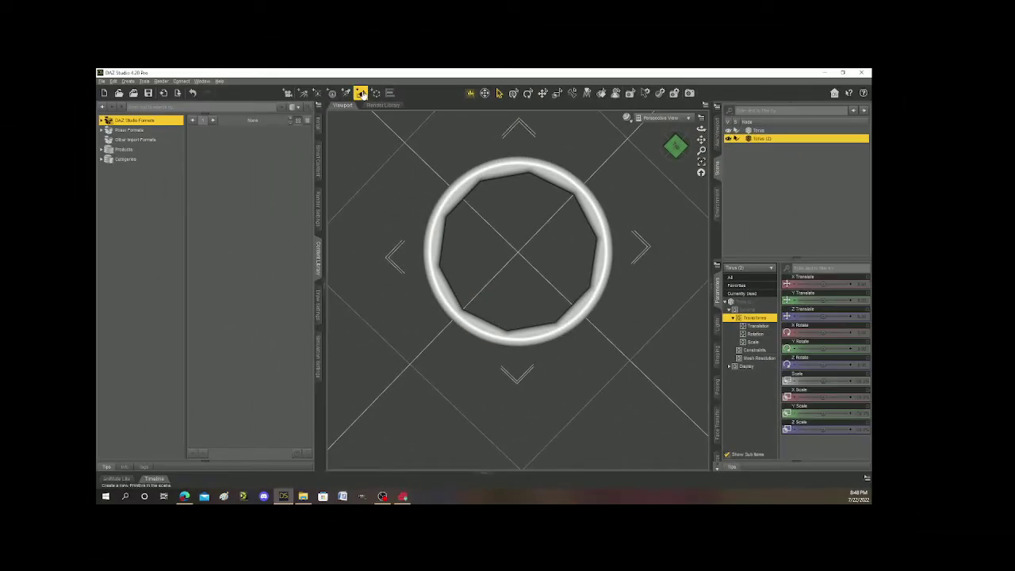
{"action": "left_click", "coordinate": [361, 93]}
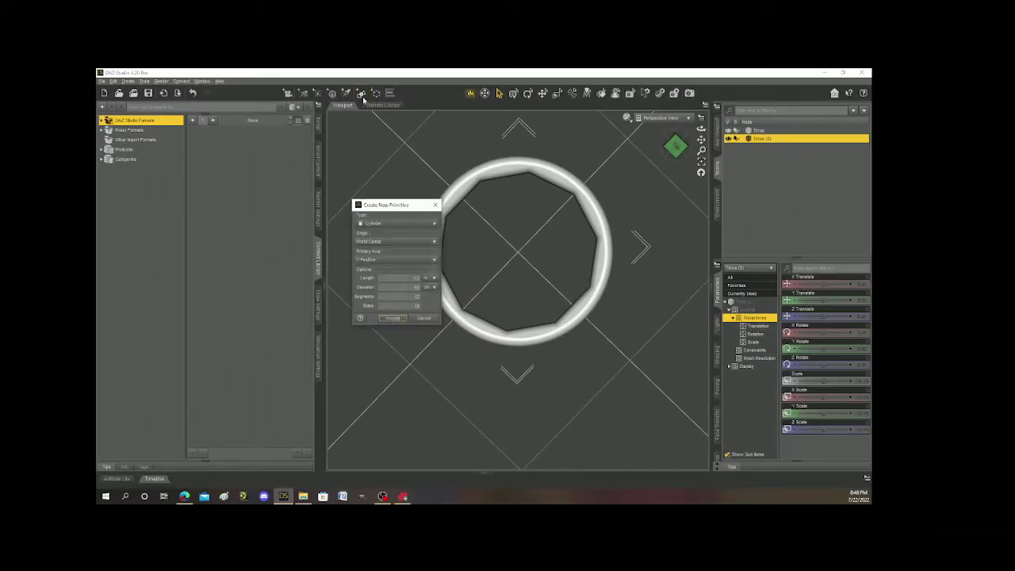
{"action": "left_click", "coordinate": [389, 226]}
{"action": "left_click", "coordinate": [390, 226]}
{"action": "key", "text": "Return"}
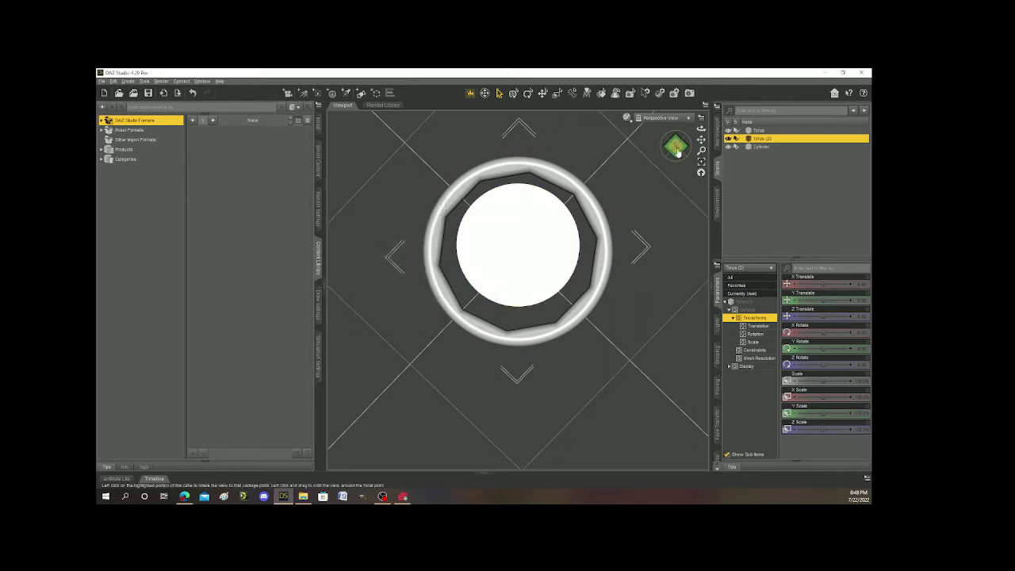
Lay the cylinder flat by setting its X Rotate to -90
{"action": "left_click_drag", "start_coordinate": [678, 153], "coordinate": [698, 158]}
{"action": "left_click", "coordinate": [491, 254]}
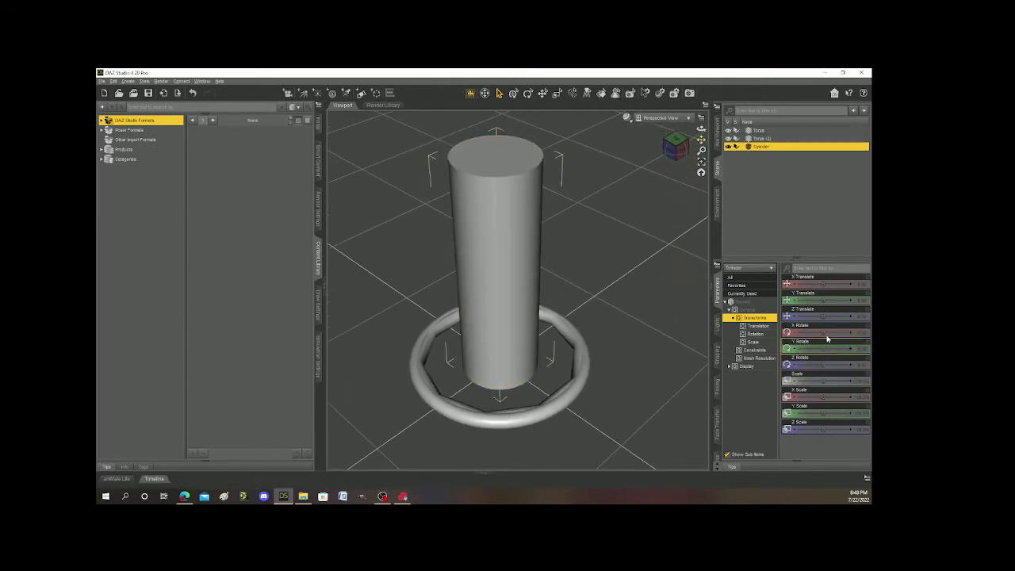
{"action": "mouse_move", "coordinate": [821, 349]}
{"action": "left_mouse_down"}
{"action": "mouse_move", "coordinate": [832, 332]}
{"action": "mouse_move", "coordinate": [823, 333]}
{"action": "left_mouse_up"}
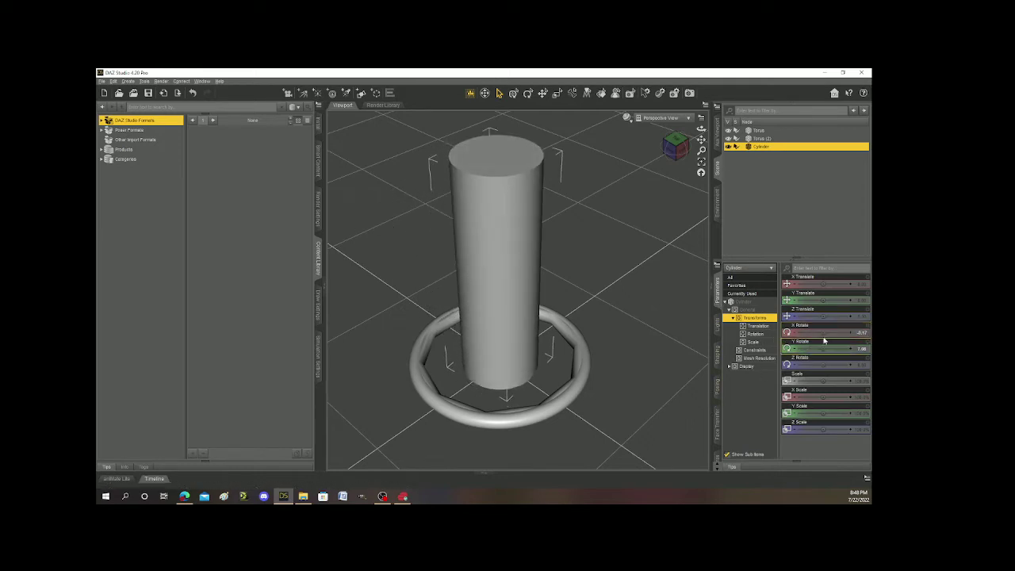
{"action": "mouse_move", "coordinate": [822, 333]}
{"action": "left_mouse_down"}
{"action": "mouse_move", "coordinate": [840, 333]}
{"action": "mouse_move", "coordinate": [803, 334]}
{"action": "left_mouse_up"}
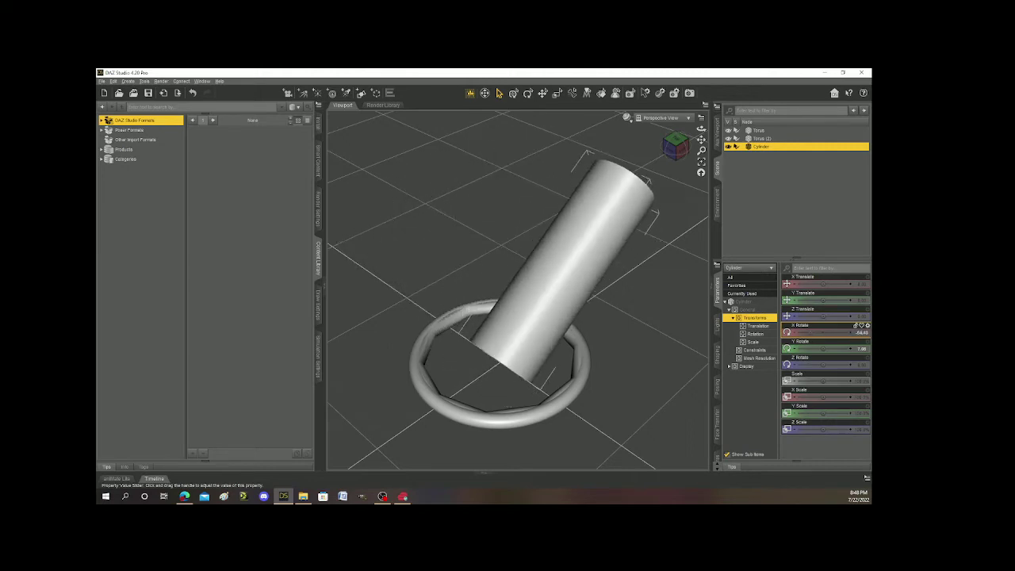
{"action": "left_click", "coordinate": [862, 333]}
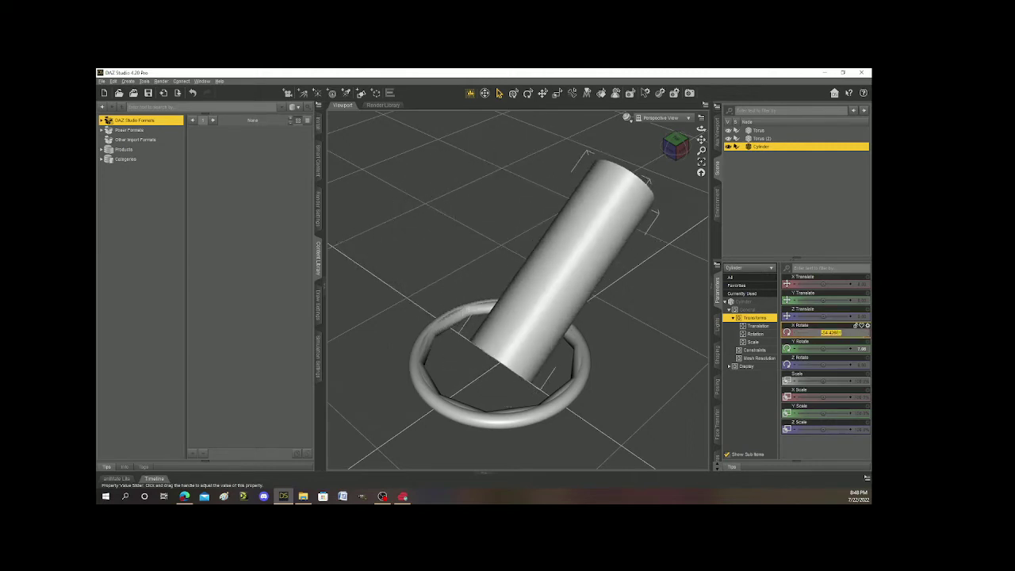
{"action": "key", "text": "BackSpace"}
{"action": "type", "text": "-90"}
{"action": "key", "text": "Return"}
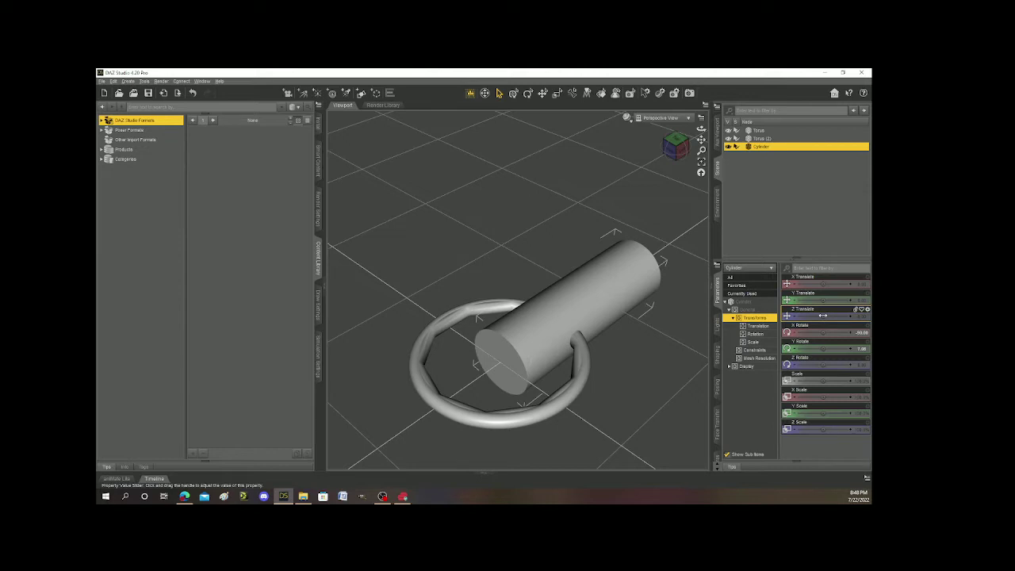
Shrink the cylinder uniformly to a thin rod and position it on the ring's edge using Z and Y Translate
{"action": "mouse_move", "coordinate": [823, 316]}
{"action": "left_mouse_down"}
{"action": "mouse_move", "coordinate": [848, 315]}
{"action": "mouse_move", "coordinate": [825, 316]}
{"action": "left_mouse_up"}
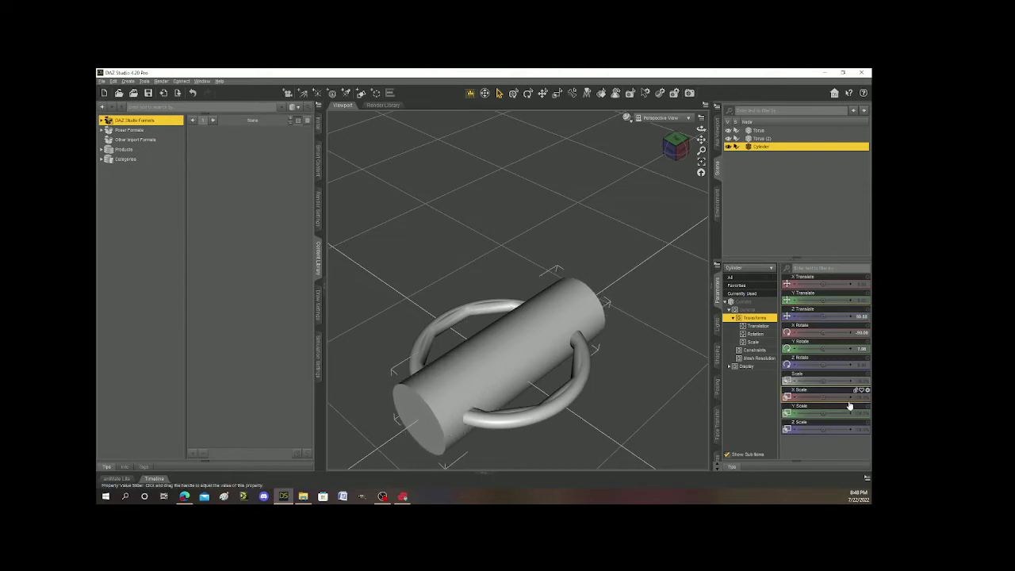
{"action": "left_click_drag", "start_coordinate": [824, 381], "coordinate": [797, 381]}
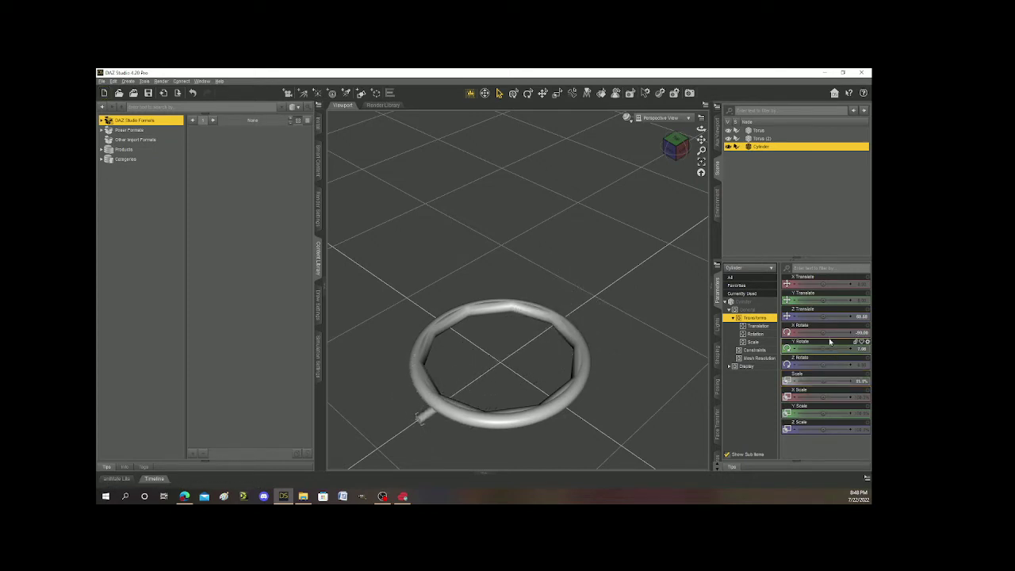
{"action": "left_click_drag", "start_coordinate": [823, 300], "coordinate": [832, 300]}
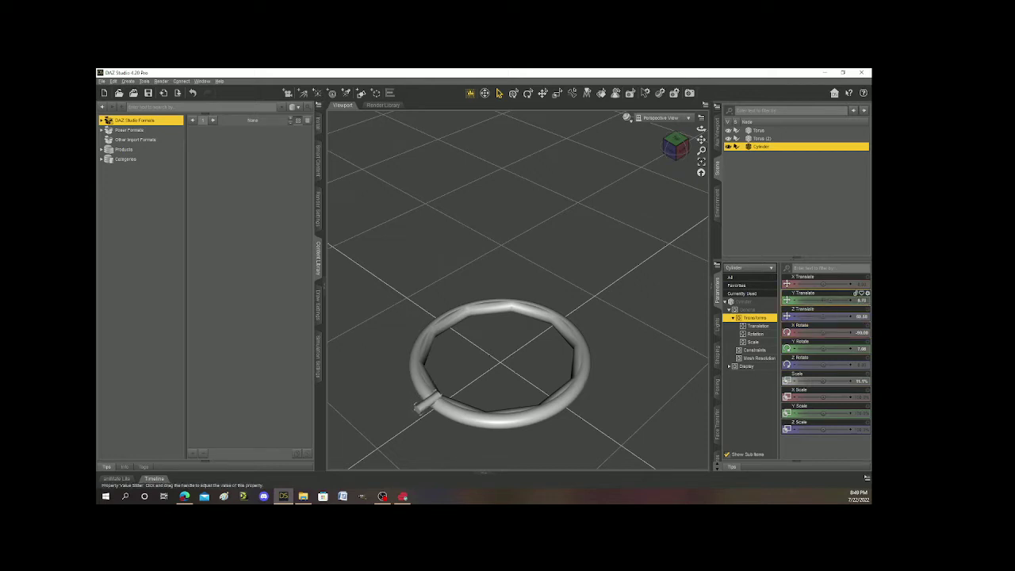
Lengthen the rod with Y Scale until it nearly spans the ring, and shift it along Z to fit between the sides
{"action": "scroll", "coordinate": [603, 352], "scroll_direction": "up", "scroll_amount": 5}
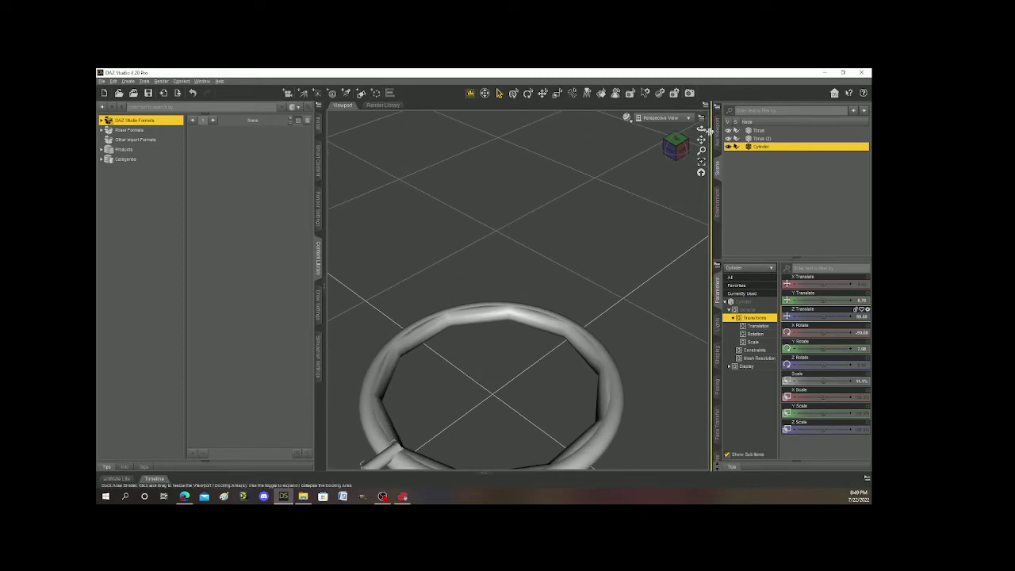
{"action": "left_click_drag", "start_coordinate": [701, 138], "coordinate": [656, 211]}
{"action": "scroll", "coordinate": [657, 214], "scroll_direction": "up", "scroll_amount": 5}
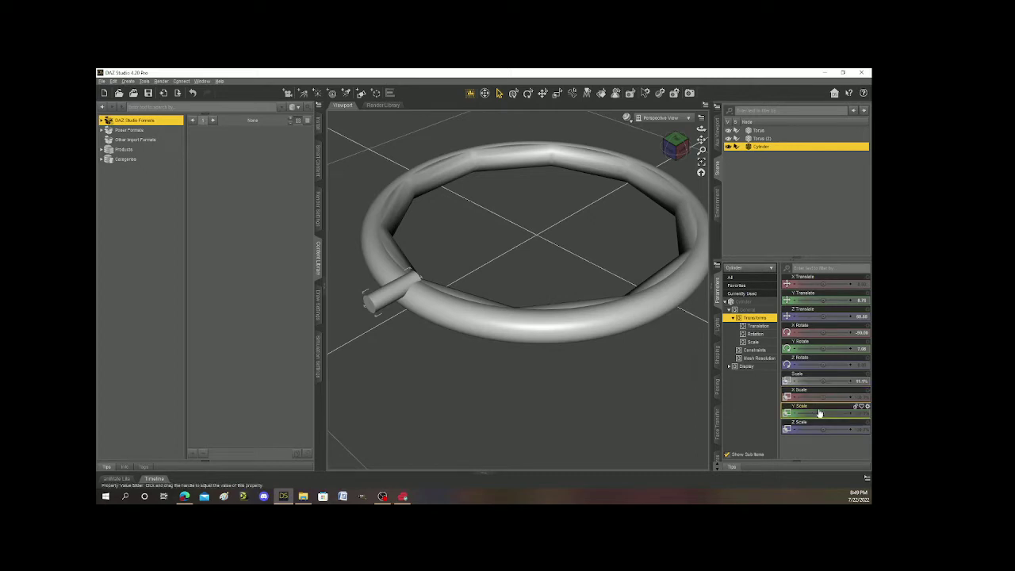
{"action": "left_click_drag", "start_coordinate": [823, 414], "coordinate": [869, 413]}
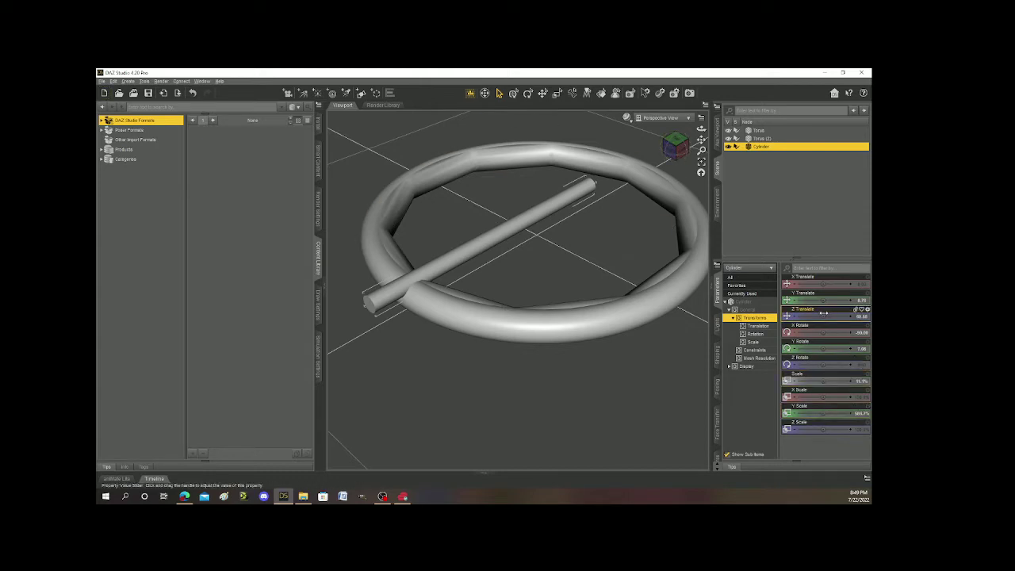
{"action": "left_click_drag", "start_coordinate": [825, 317], "coordinate": [834, 316]}
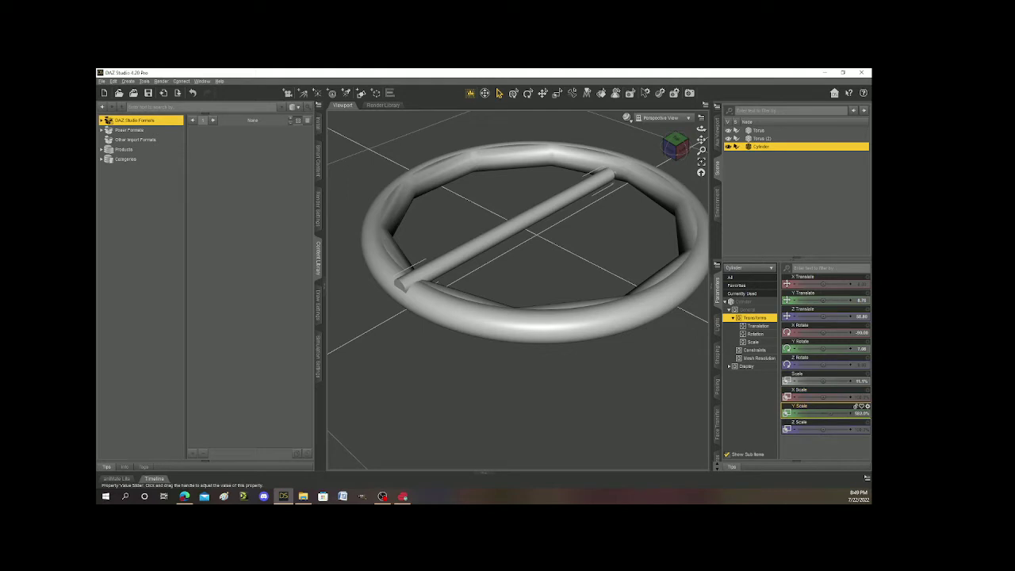
Fine-tune the rod's rotation and height so it runs straight across the ring's center, checking it from the top view
{"action": "left_click", "coordinate": [676, 142]}
{"action": "scroll", "coordinate": [638, 194], "scroll_direction": "down", "scroll_amount": 2}
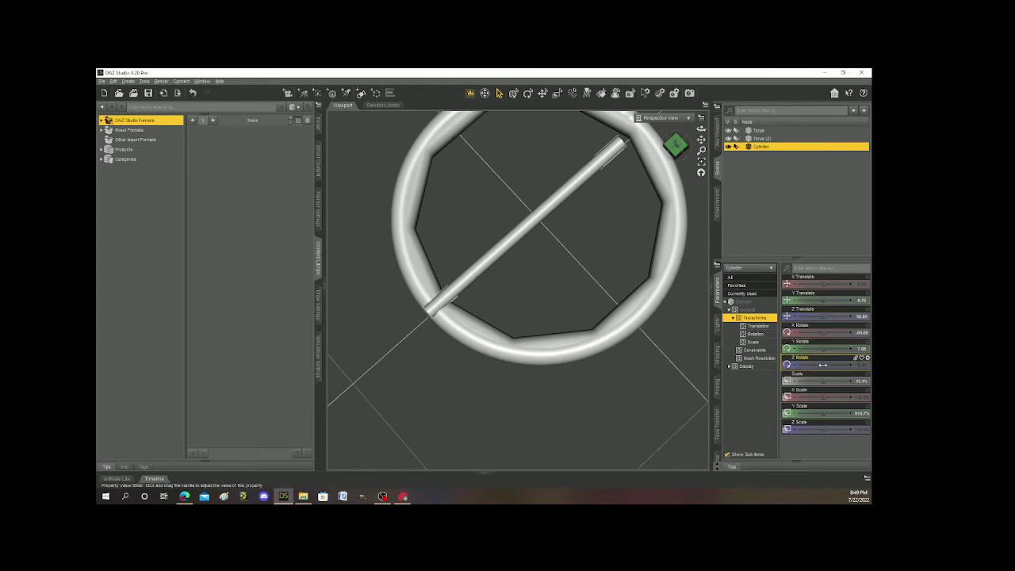
{"action": "mouse_move", "coordinate": [823, 365]}
{"action": "left_mouse_down"}
{"action": "mouse_move", "coordinate": [827, 333]}
{"action": "mouse_move", "coordinate": [819, 349]}
{"action": "left_mouse_up"}
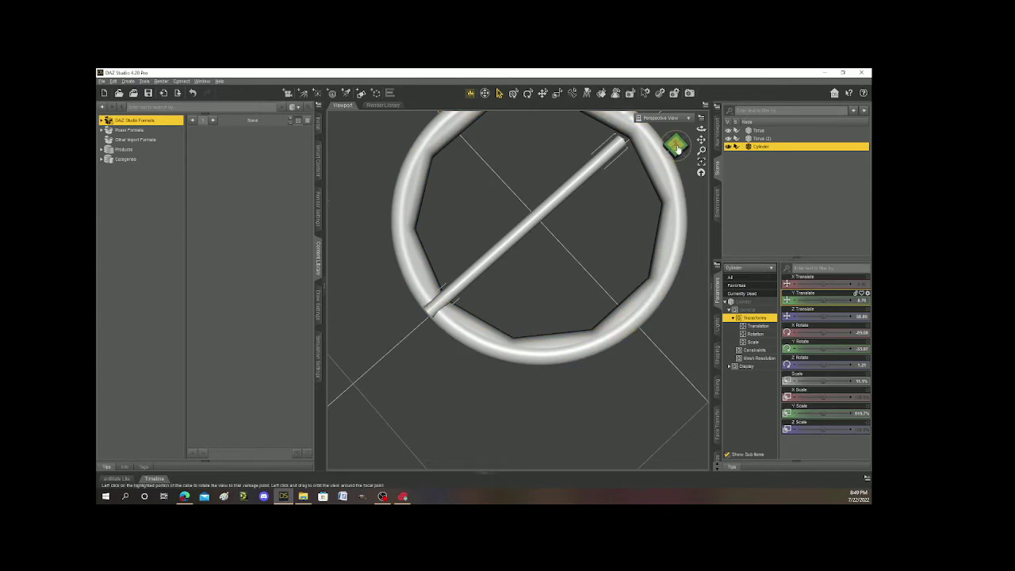
{"action": "left_click_drag", "start_coordinate": [677, 148], "coordinate": [697, 153]}
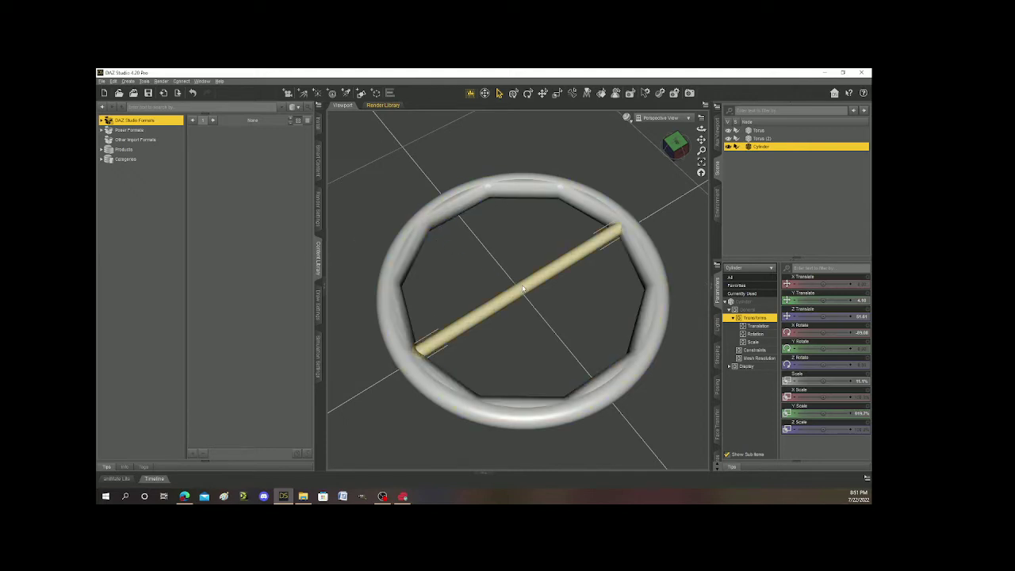
Duplicate the cylinder rod together with its node hierarchy
{"action": "left_click", "coordinate": [113, 82]}
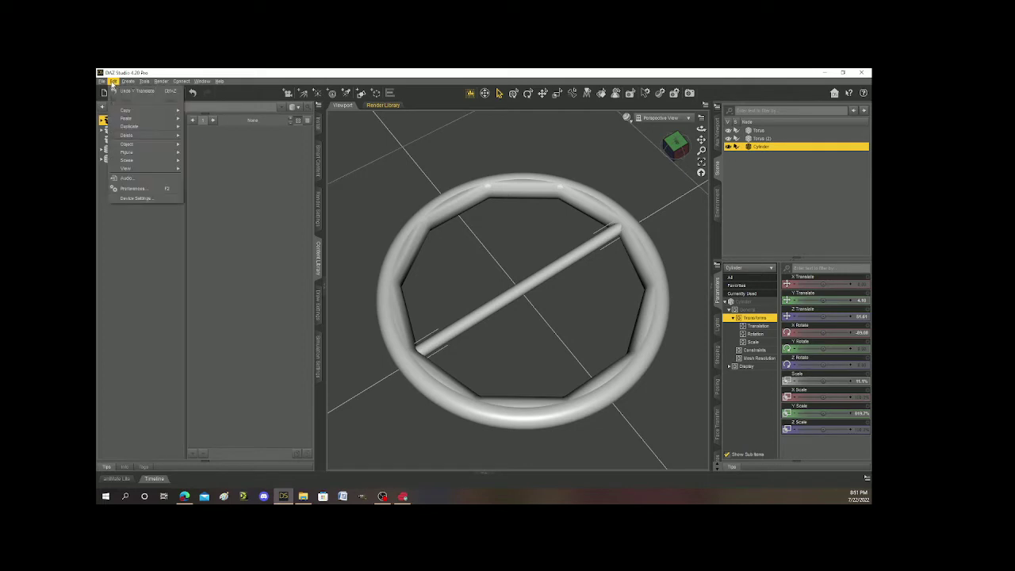
{"action": "mouse_move", "coordinate": [131, 127]}
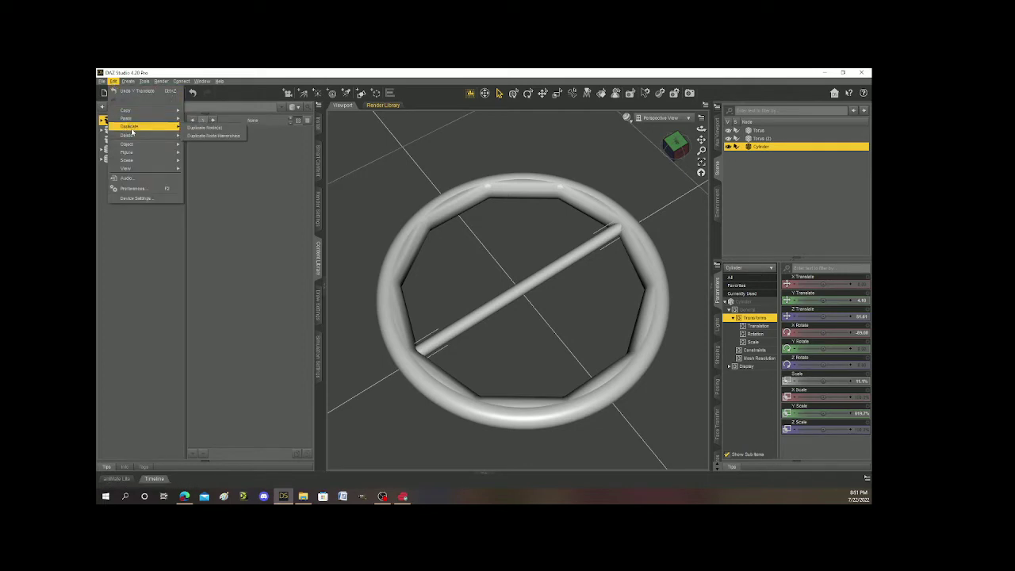
{"action": "left_click", "coordinate": [203, 137]}
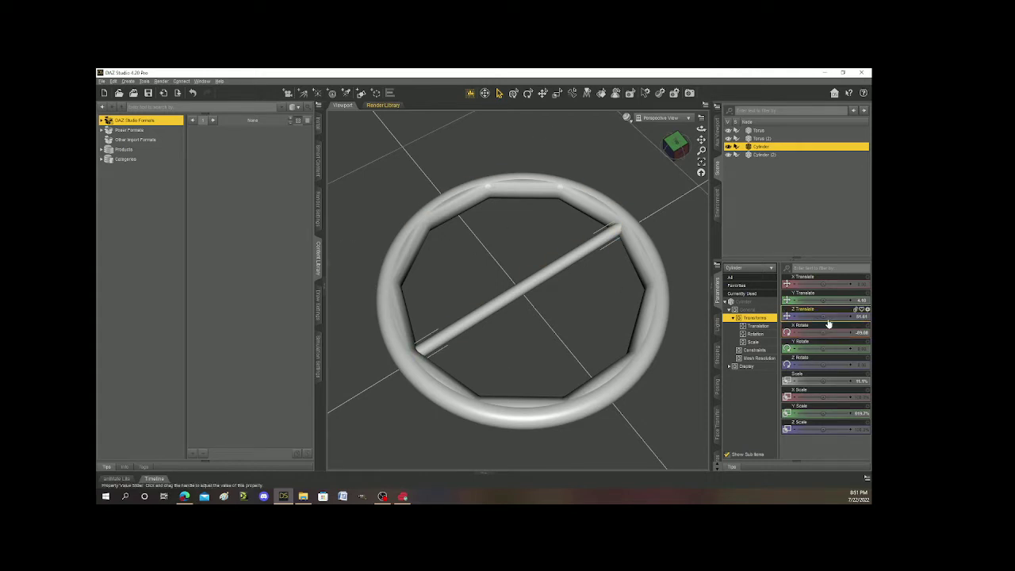
Rotate the original cylinder rod and shift it along X and Z so it crosses the first spoke at the ring's center
{"action": "left_click_drag", "start_coordinate": [824, 315], "coordinate": [849, 316]}
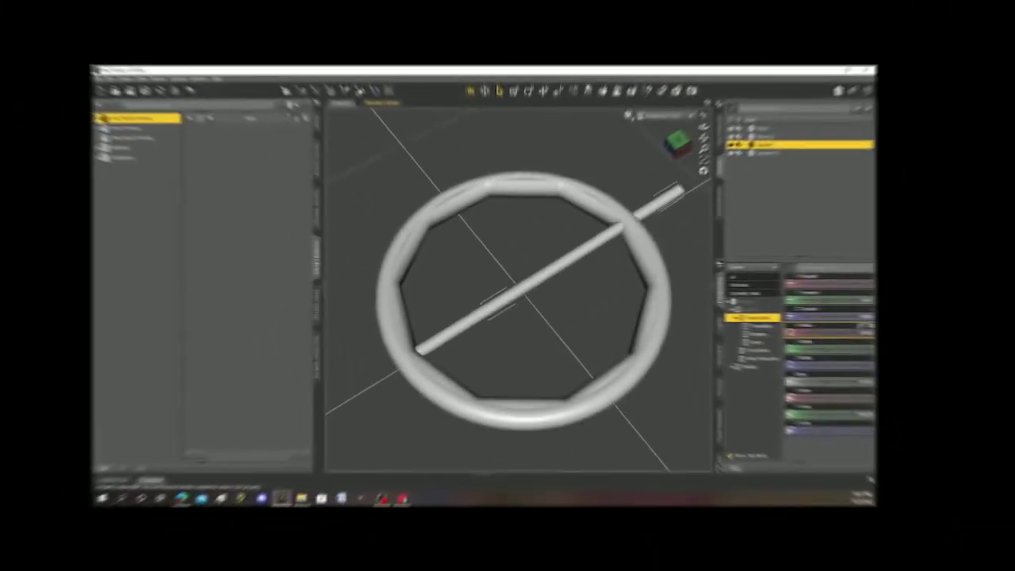
{"action": "left_click_drag", "start_coordinate": [829, 332], "coordinate": [843, 332]}
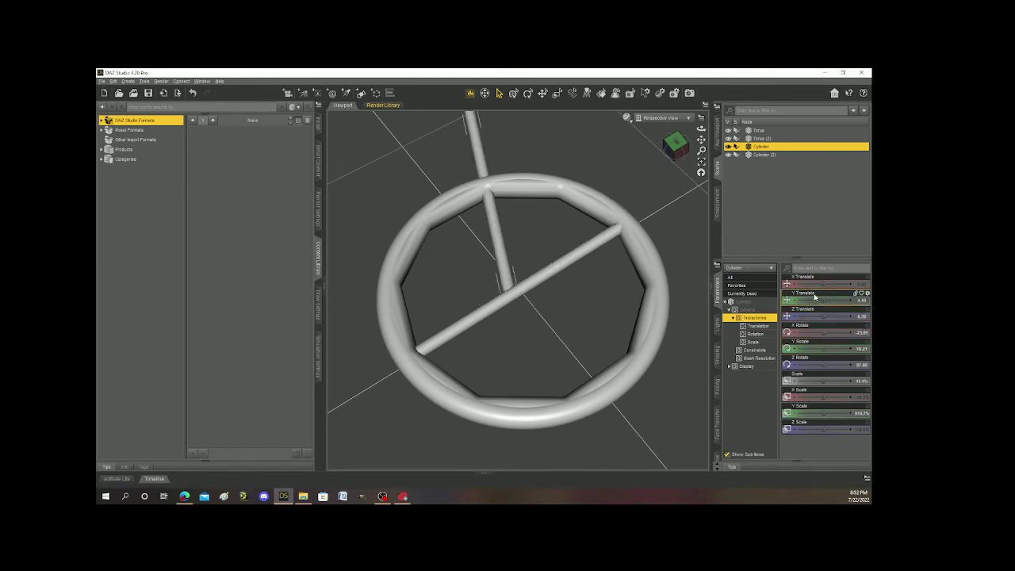
{"action": "left_click_drag", "start_coordinate": [822, 283], "coordinate": [855, 284]}
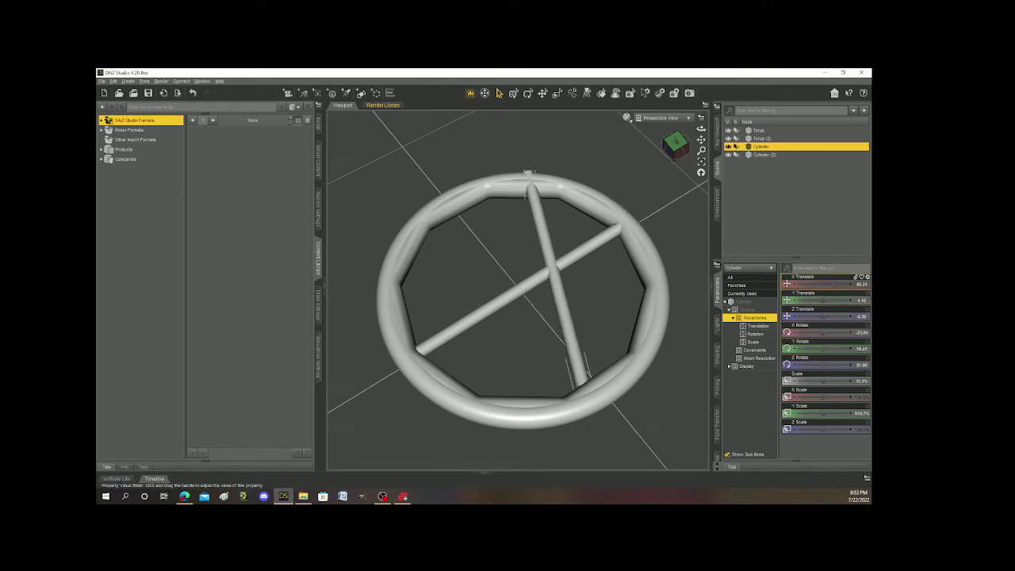
{"action": "left_click_drag", "start_coordinate": [857, 310], "coordinate": [856, 327]}
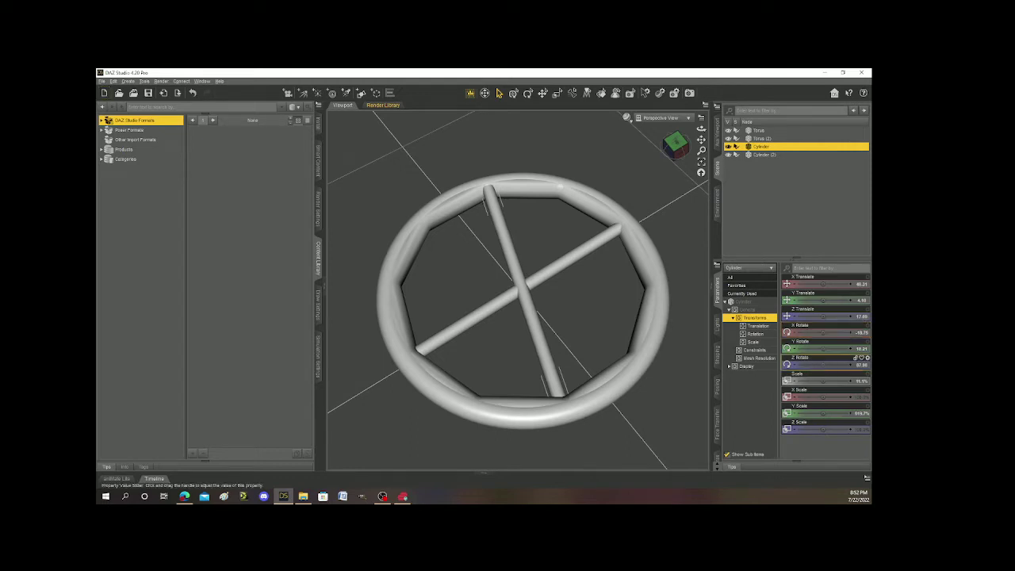
{"action": "left_click_drag", "start_coordinate": [856, 362], "coordinate": [856, 362]}
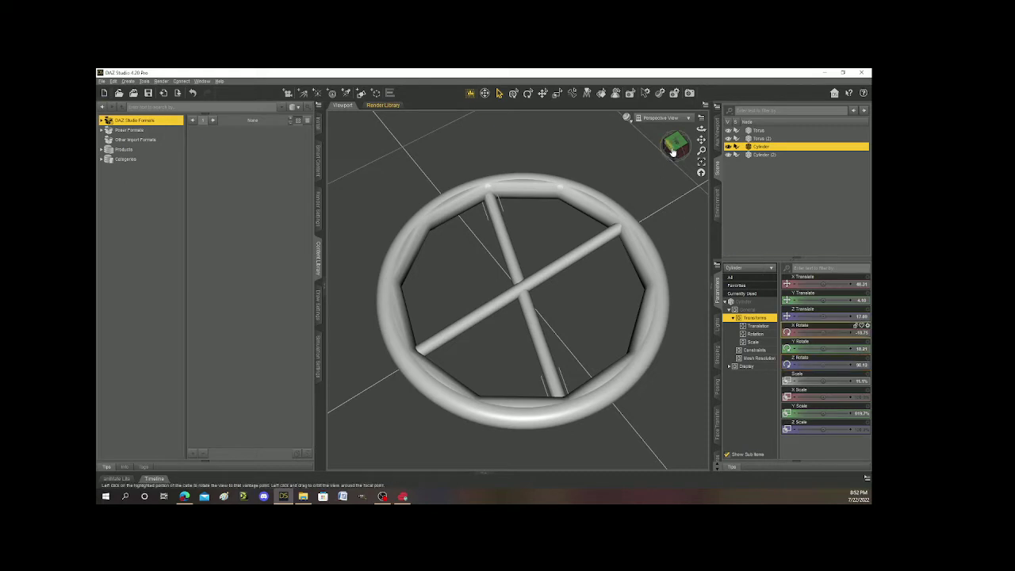
{"action": "mouse_move", "coordinate": [669, 147]}
{"action": "left_mouse_down"}
{"action": "mouse_move", "coordinate": [660, 158]}
{"action": "mouse_move", "coordinate": [643, 149]}
{"action": "mouse_move", "coordinate": [675, 146]}
{"action": "left_mouse_up"}
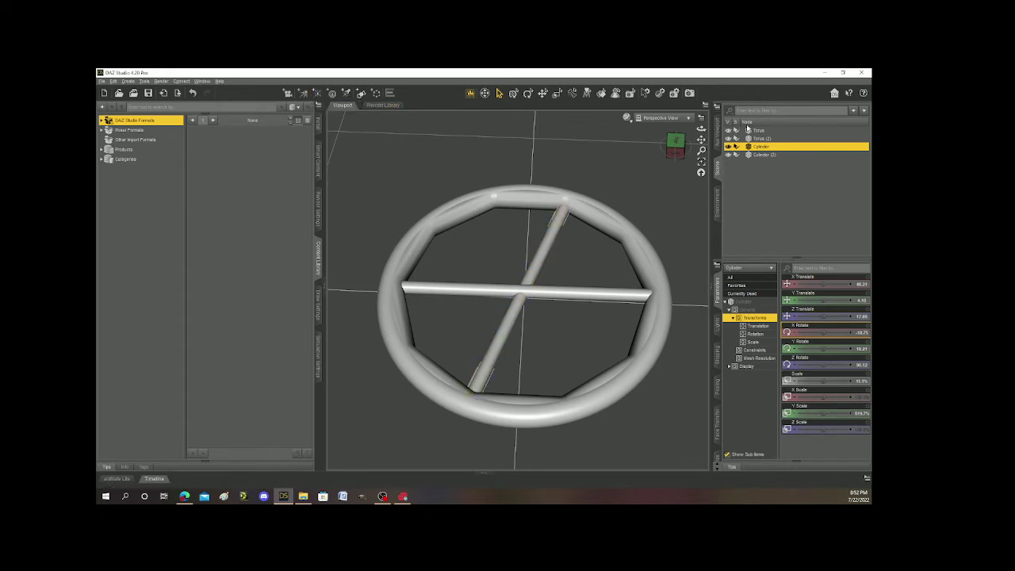
Duplicate the rod's node hierarchy and rotate and shift the original rod into a third spoke through the ring's center
{"action": "left_click", "coordinate": [113, 82]}
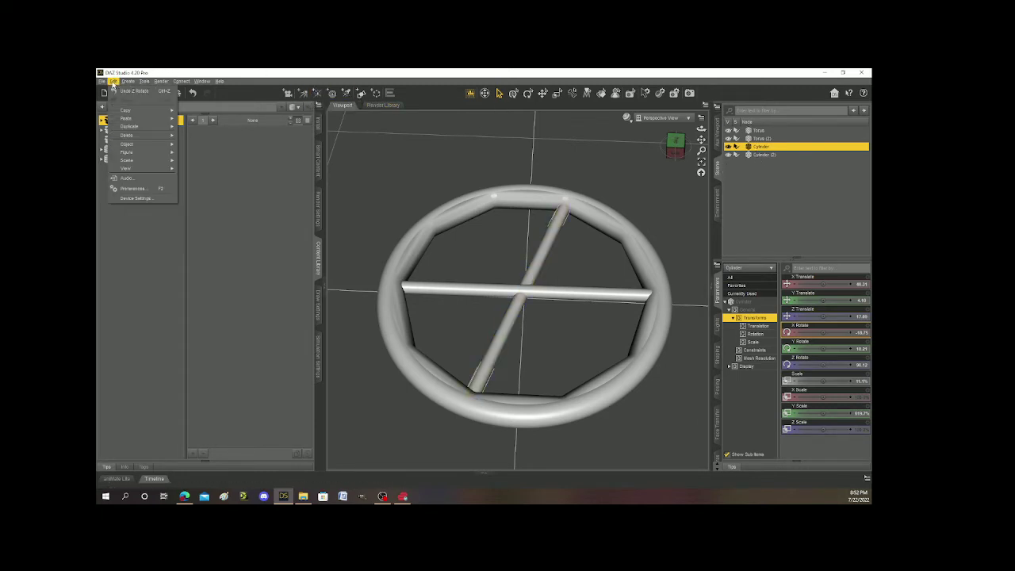
{"action": "mouse_move", "coordinate": [147, 126]}
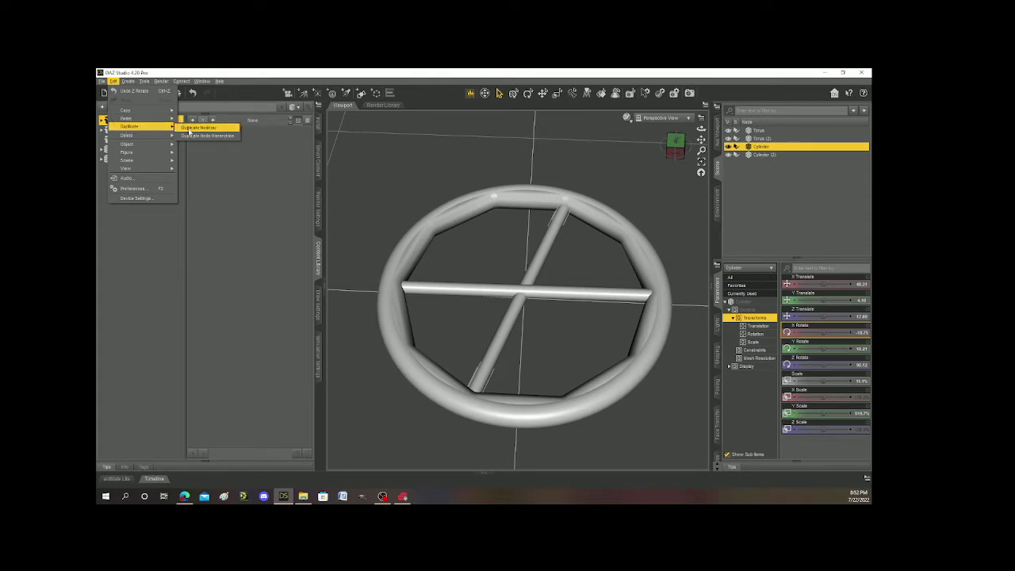
{"action": "left_click", "coordinate": [190, 136]}
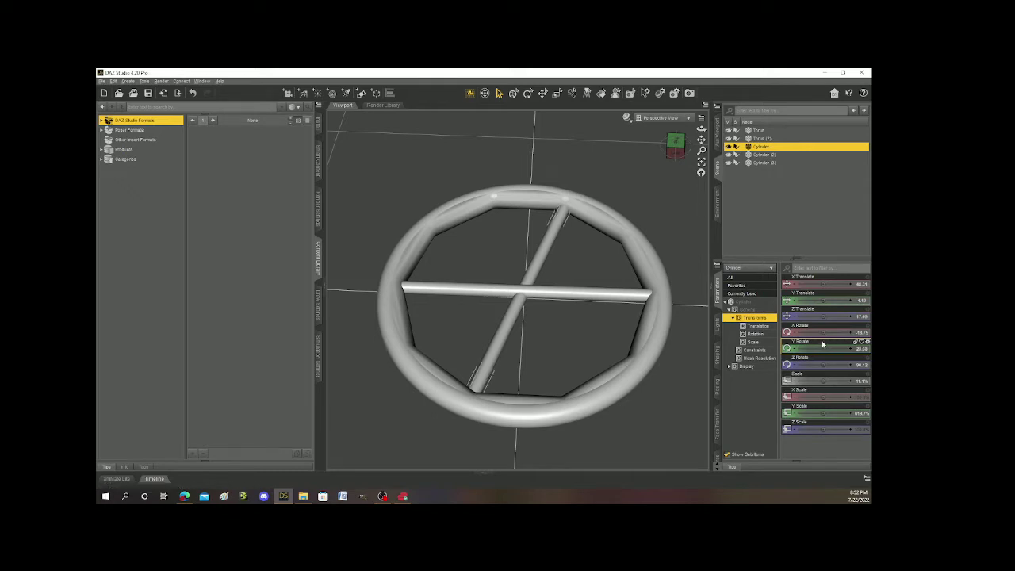
{"action": "mouse_move", "coordinate": [820, 331]}
{"action": "left_mouse_down"}
{"action": "mouse_move", "coordinate": [851, 331]}
{"action": "mouse_move", "coordinate": [823, 318]}
{"action": "mouse_move", "coordinate": [826, 333]}
{"action": "mouse_move", "coordinate": [817, 333]}
{"action": "mouse_move", "coordinate": [836, 321]}
{"action": "left_mouse_up"}
{"action": "mouse_move", "coordinate": [676, 145]}
{"action": "left_mouse_down"}
{"action": "mouse_move", "coordinate": [664, 147]}
{"action": "mouse_move", "coordinate": [676, 155]}
{"action": "left_mouse_up"}
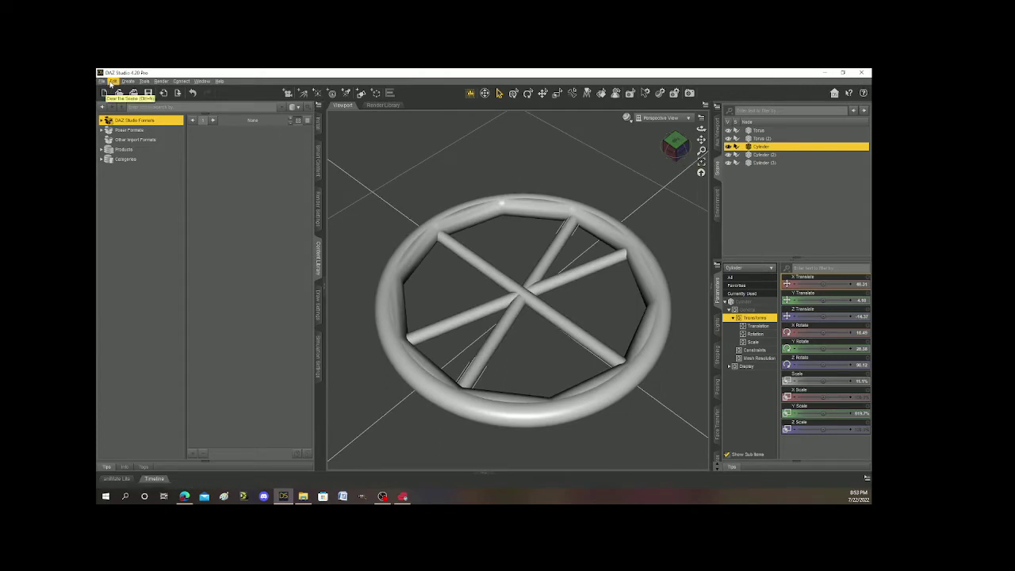
Duplicate the rod's node hierarchy again and turn the original rod to form a fourth evenly spaced spoke
{"action": "left_click", "coordinate": [112, 81]}
{"action": "mouse_move", "coordinate": [159, 126]}
{"action": "left_click", "coordinate": [197, 139]}
{"action": "mouse_move", "coordinate": [819, 333]}
{"action": "left_mouse_down"}
{"action": "mouse_move", "coordinate": [837, 333]}
{"action": "mouse_move", "coordinate": [827, 315]}
{"action": "mouse_move", "coordinate": [817, 333]}
{"action": "left_mouse_up"}
{"action": "left_click_drag", "start_coordinate": [673, 151], "coordinate": [650, 141]}
Duplicate the rod once more and adjust the original's X Rotate, X Translate and Z Translate to place the fifth spoke in the remaining gap
{"action": "left_click", "coordinate": [112, 81]}
{"action": "mouse_move", "coordinate": [142, 132]}
{"action": "left_click", "coordinate": [193, 132]}
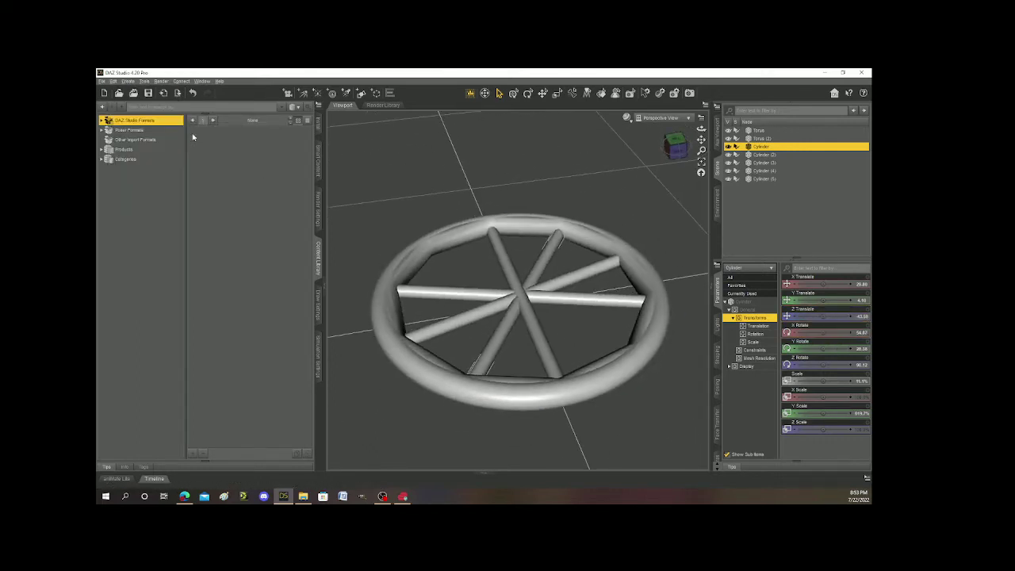
{"action": "left_click_drag", "start_coordinate": [825, 332], "coordinate": [842, 282]}
{"action": "left_click_drag", "start_coordinate": [684, 144], "coordinate": [675, 143]}
{"action": "mouse_move", "coordinate": [825, 332]}
{"action": "left_mouse_down"}
{"action": "mouse_move", "coordinate": [810, 315]}
{"action": "mouse_move", "coordinate": [816, 284]}
{"action": "mouse_move", "coordinate": [839, 283]}
{"action": "mouse_move", "coordinate": [811, 315]}
{"action": "mouse_move", "coordinate": [811, 285]}
{"action": "mouse_move", "coordinate": [827, 315]}
{"action": "mouse_move", "coordinate": [824, 286]}
{"action": "mouse_move", "coordinate": [825, 332]}
{"action": "left_mouse_up"}
{"action": "mouse_move", "coordinate": [823, 284]}
{"action": "left_mouse_down"}
{"action": "mouse_move", "coordinate": [822, 316]}
{"action": "mouse_move", "coordinate": [815, 284]}
{"action": "left_mouse_up"}
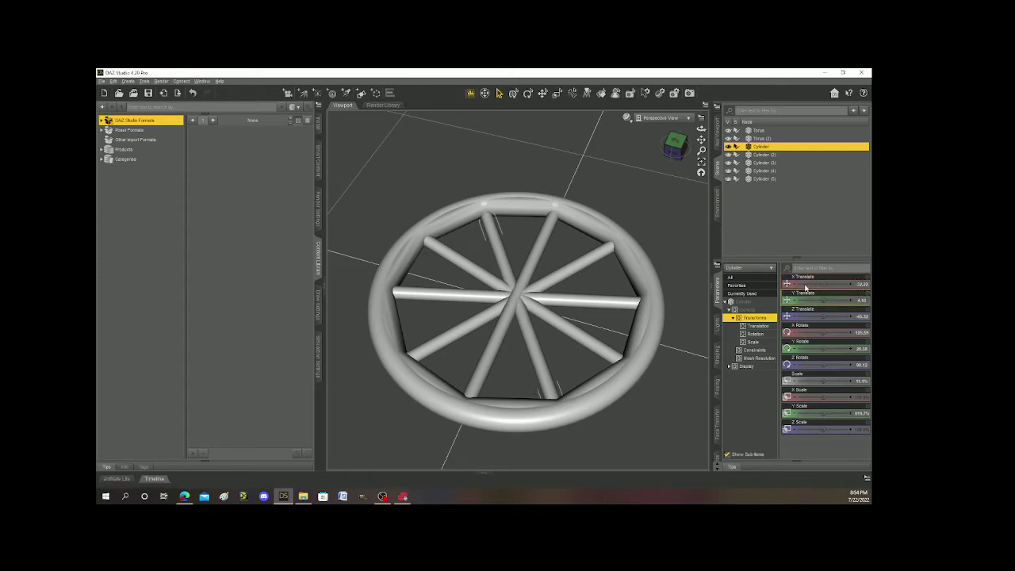
{"action": "mouse_move", "coordinate": [675, 149]}
{"action": "left_mouse_down"}
{"action": "mouse_move", "coordinate": [675, 165]}
{"action": "mouse_move", "coordinate": [672, 151]}
{"action": "left_mouse_up"}
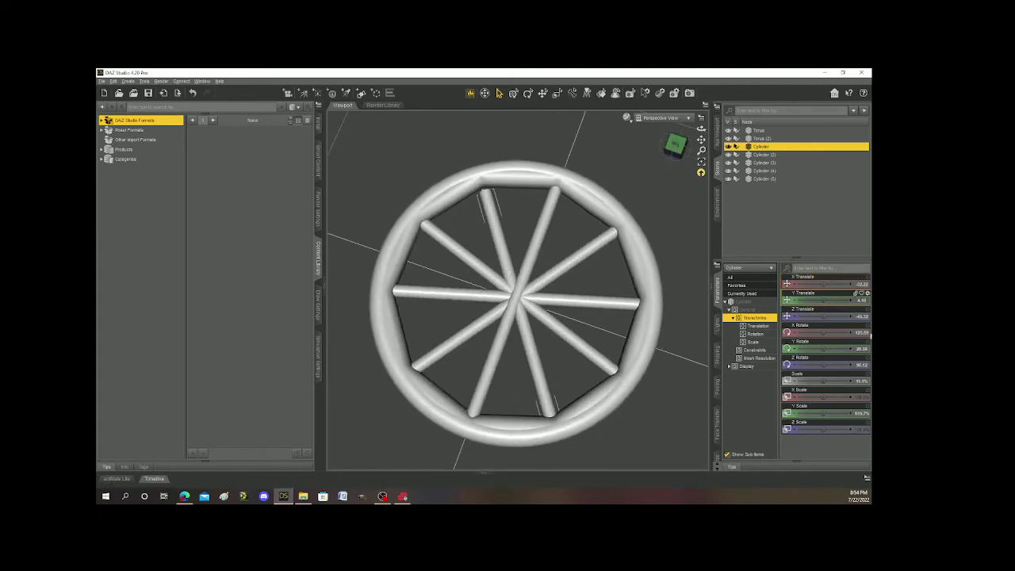
{"action": "left_click_drag", "start_coordinate": [823, 315], "coordinate": [829, 284]}
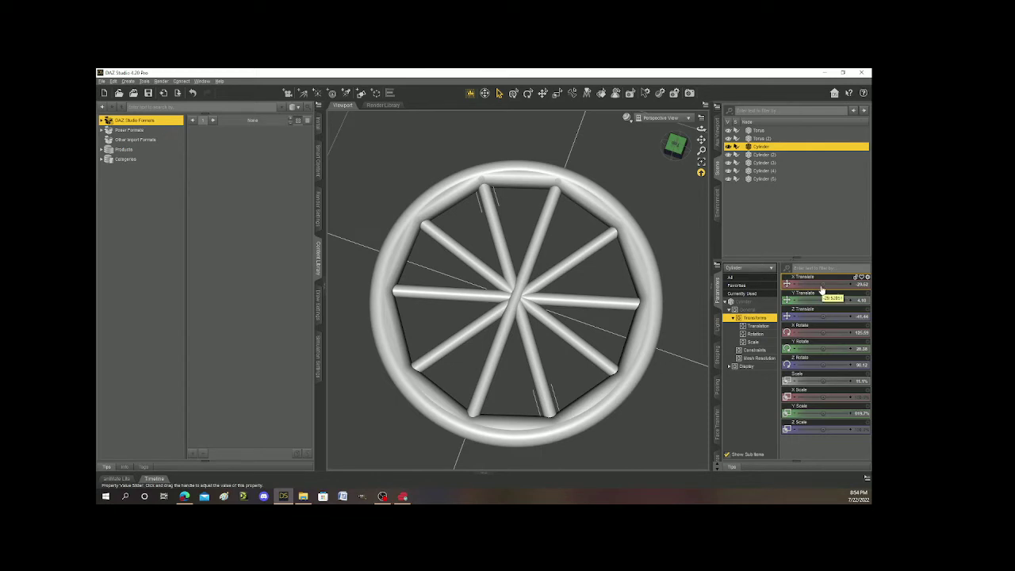
Create a new torus primitive at World Center with Y Positive as its primary axis
{"action": "left_click", "coordinate": [360, 94]}
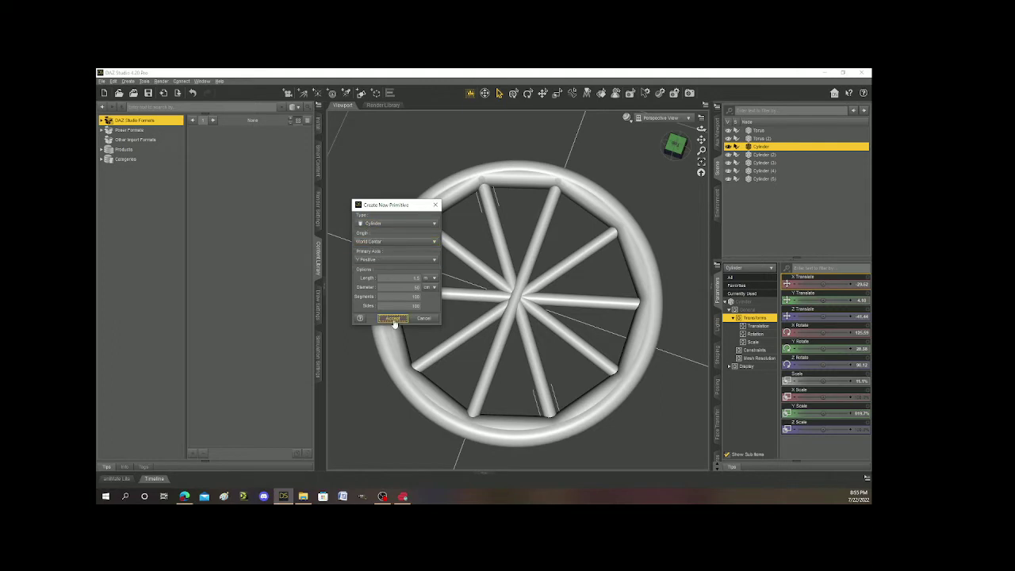
{"action": "left_click", "coordinate": [402, 225]}
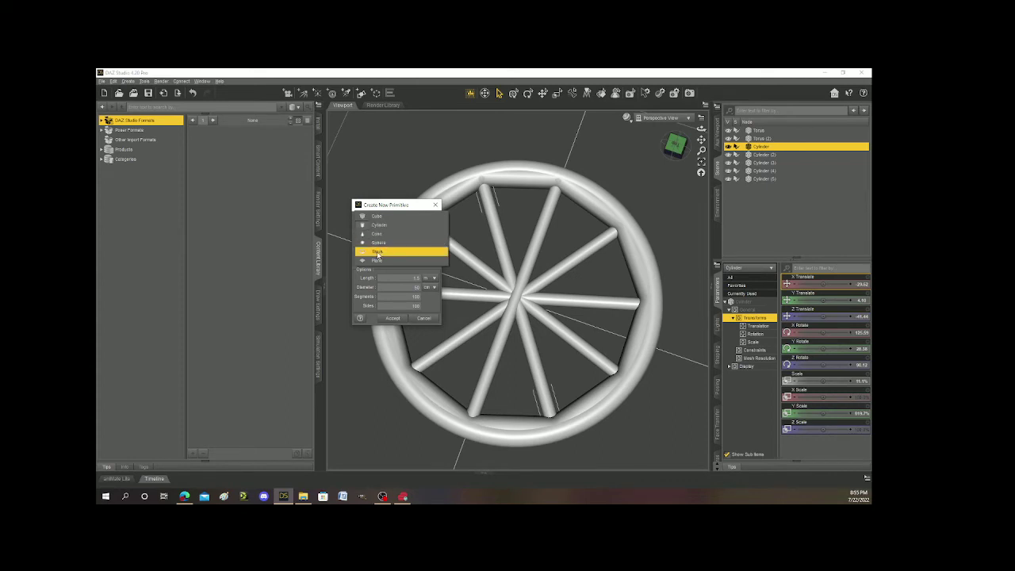
{"action": "left_click", "coordinate": [378, 252]}
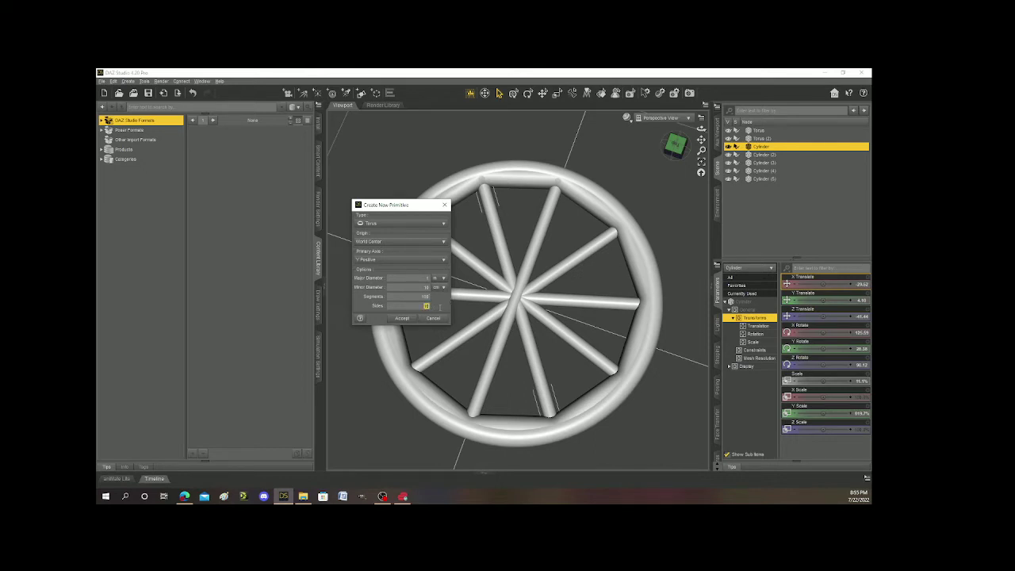
{"action": "key", "text": "Return"}
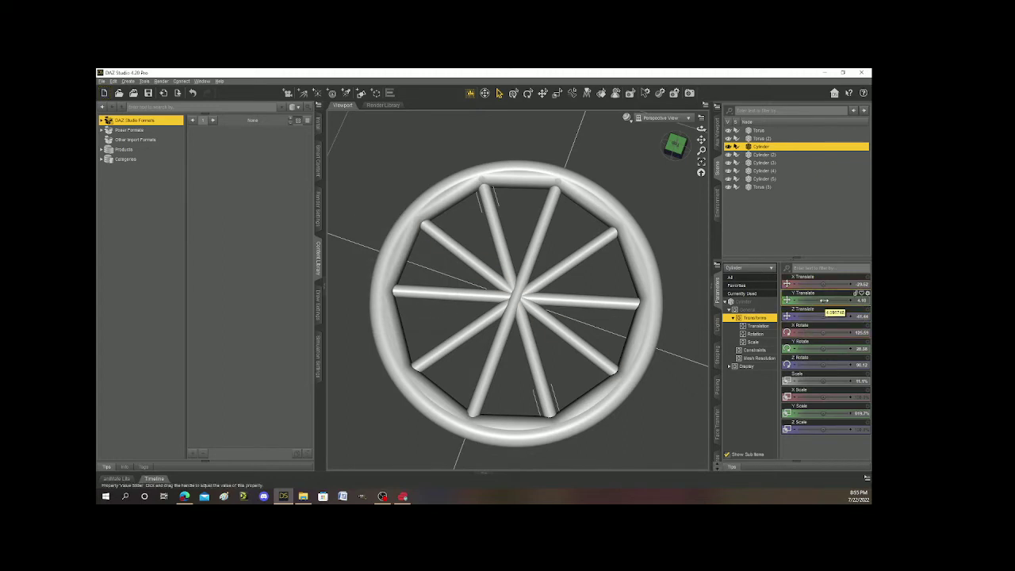
{"action": "left_click_drag", "start_coordinate": [825, 301], "coordinate": [837, 300]}
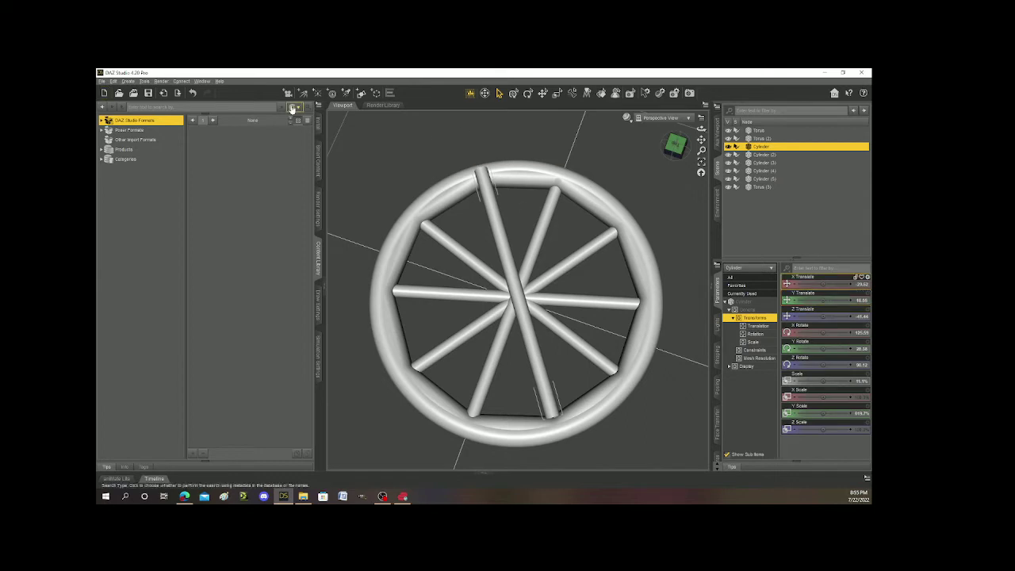
{"action": "left_click", "coordinate": [192, 93]}
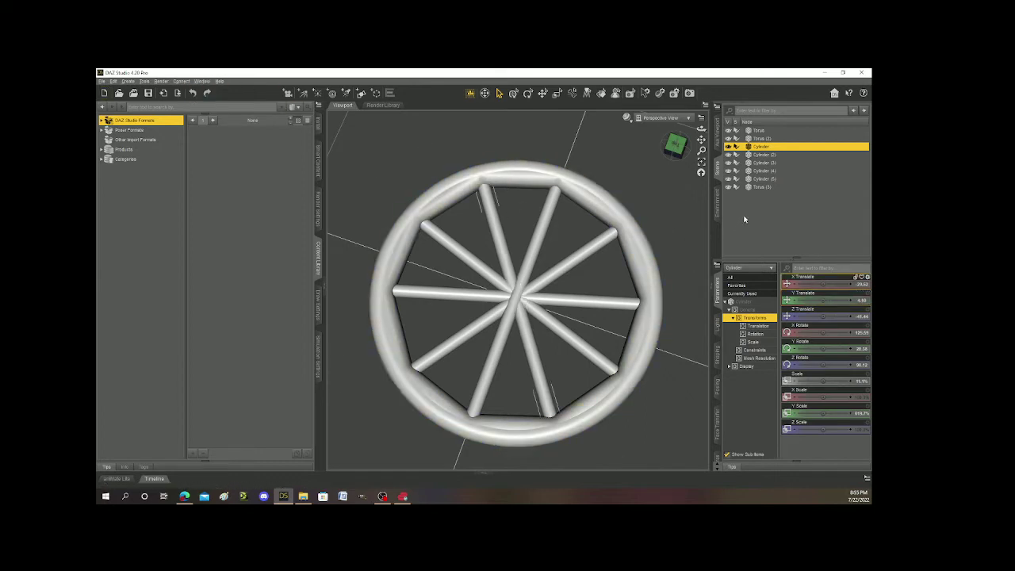
Raise the new torus above the spokes, shrink it to hub size and stretch it along Y into a tall tube
{"action": "left_click", "coordinate": [759, 187]}
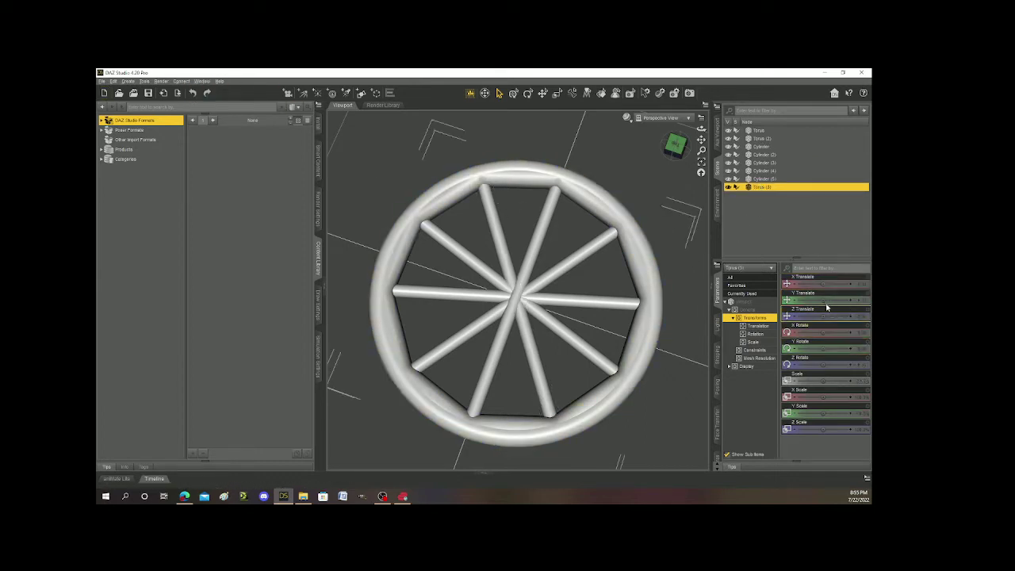
{"action": "left_click_drag", "start_coordinate": [825, 300], "coordinate": [843, 300]}
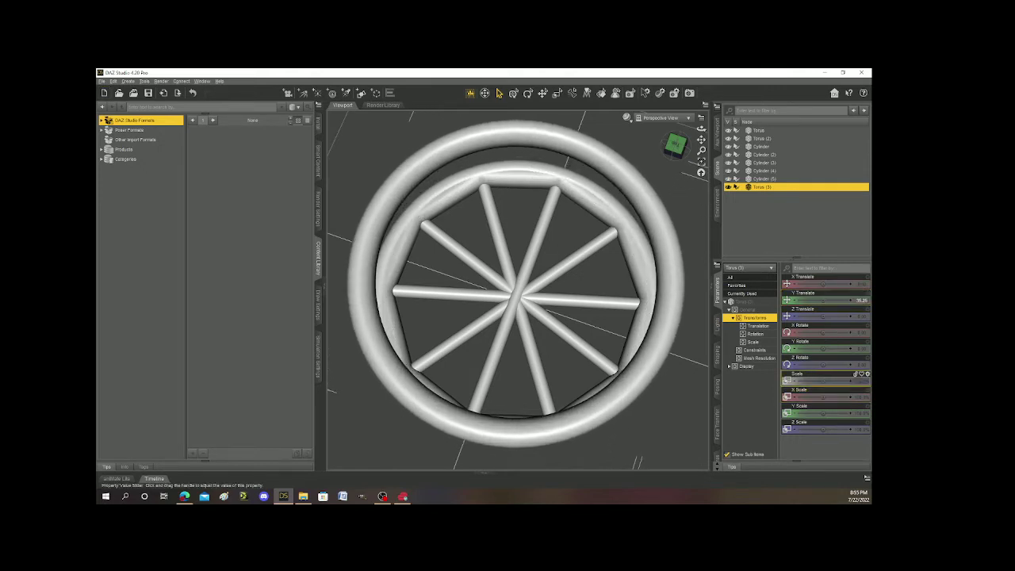
{"action": "left_click_drag", "start_coordinate": [825, 380], "coordinate": [800, 380]}
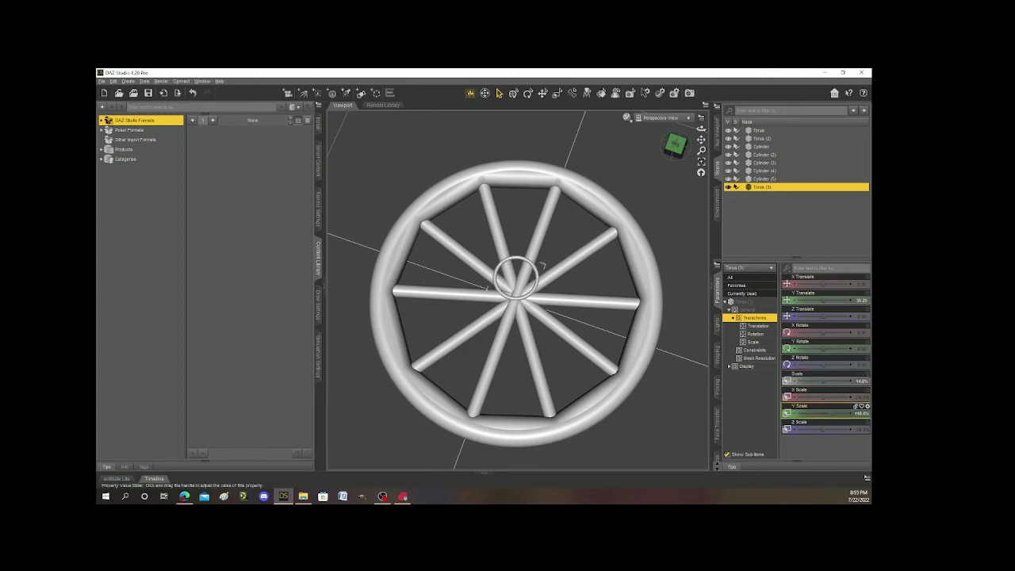
{"action": "left_click_drag", "start_coordinate": [824, 412], "coordinate": [861, 413]}
{"action": "left_click_drag", "start_coordinate": [680, 148], "coordinate": [679, 169]}
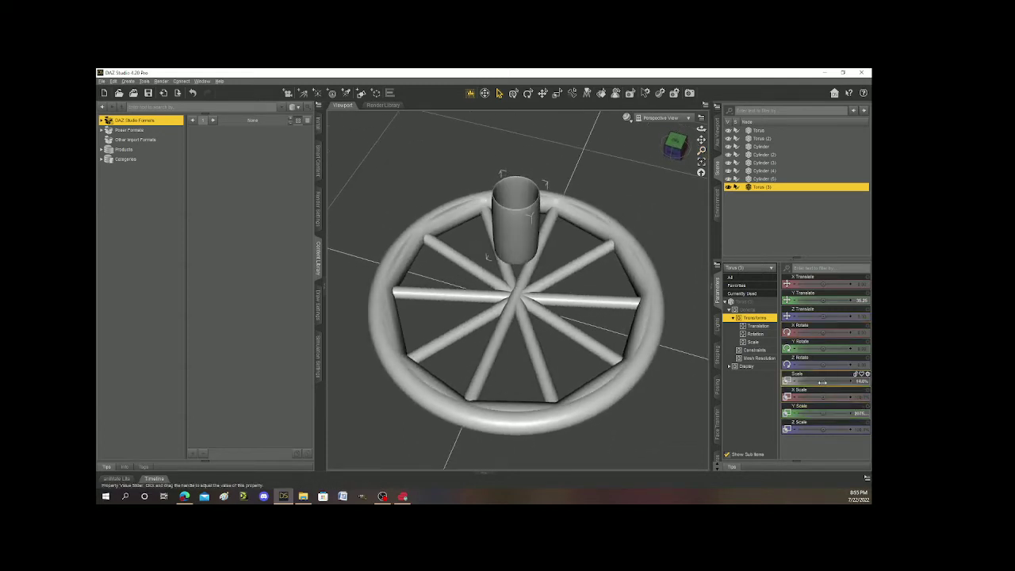
Enlarge the hub tube slightly and lower it with Y Translate so it surrounds the spokes' crossing point
{"action": "left_click_drag", "start_coordinate": [822, 382], "coordinate": [830, 382]}
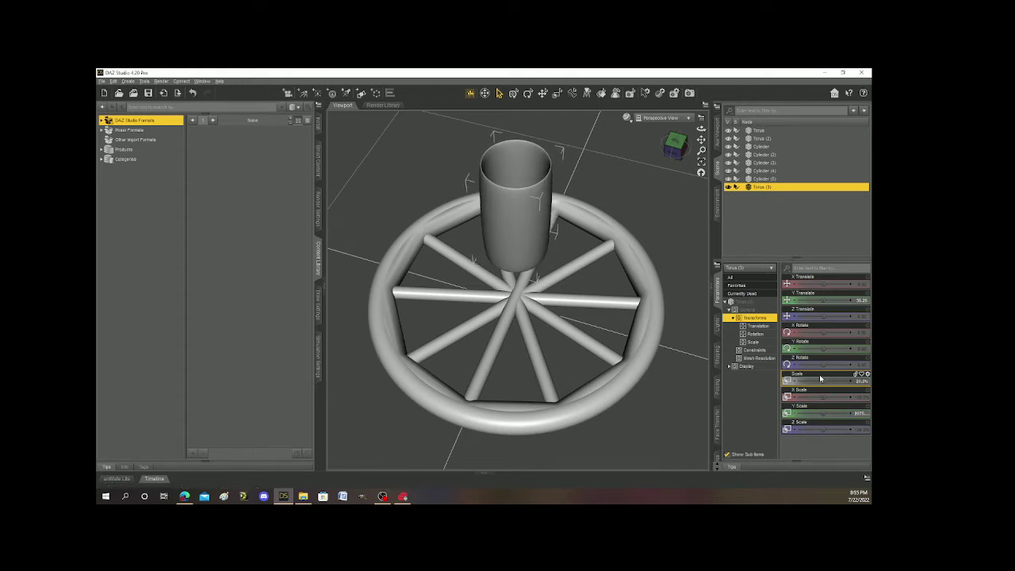
{"action": "left_click_drag", "start_coordinate": [822, 300], "coordinate": [805, 299]}
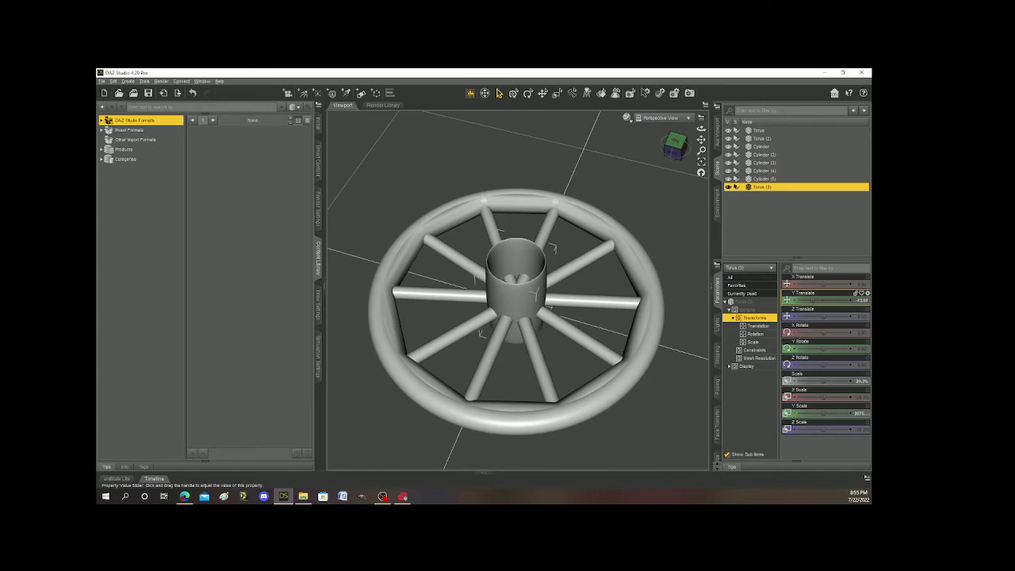
{"action": "left_click", "coordinate": [675, 142]}
{"action": "mouse_move", "coordinate": [675, 145]}
{"action": "left_mouse_down"}
{"action": "mouse_move", "coordinate": [684, 129]}
{"action": "mouse_move", "coordinate": [675, 141]}
{"action": "left_mouse_up"}
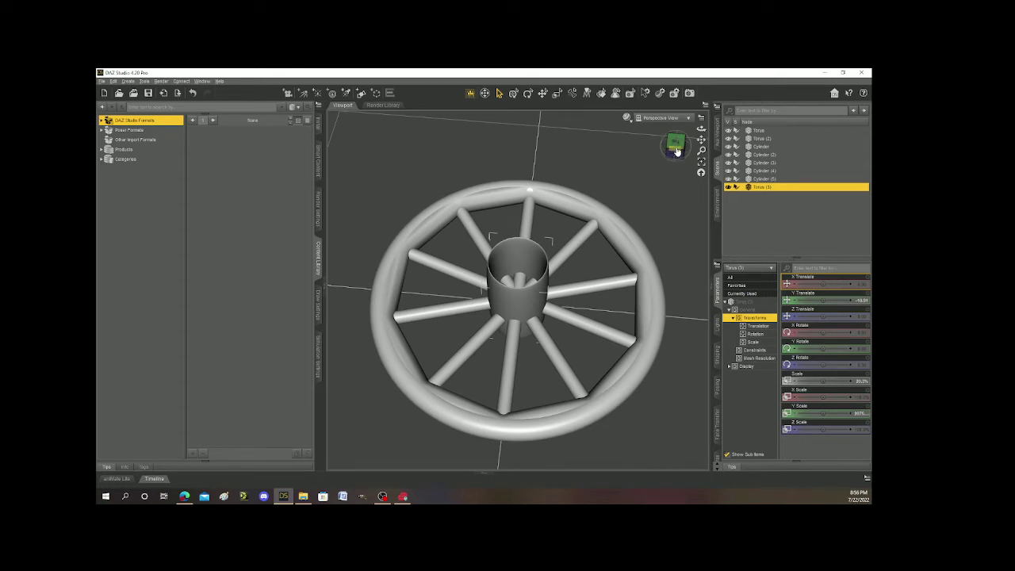
Create a new cylinder primitive at World Center with Y Positive as its primary axis
{"action": "left_click", "coordinate": [360, 94]}
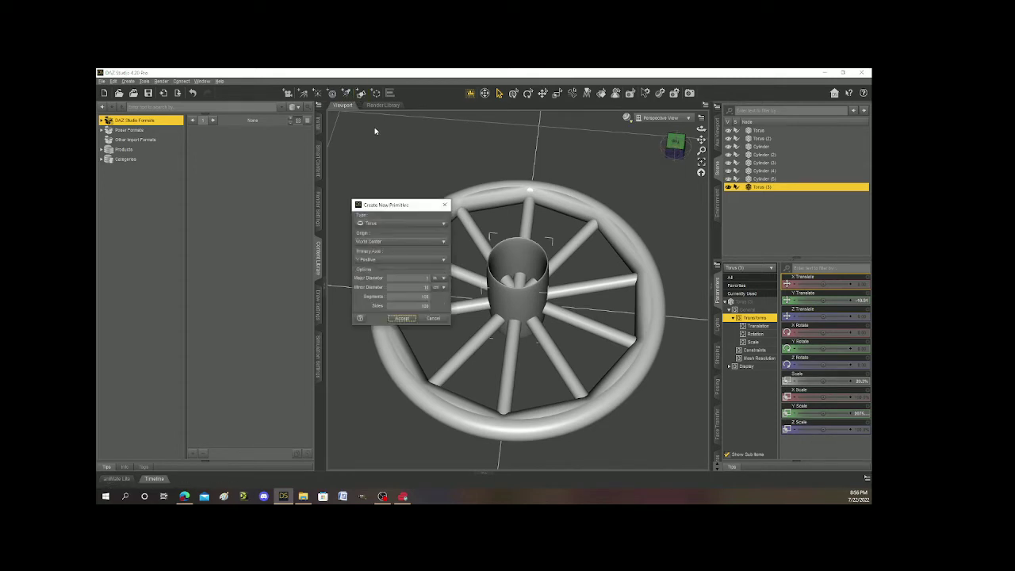
{"action": "left_click", "coordinate": [397, 223]}
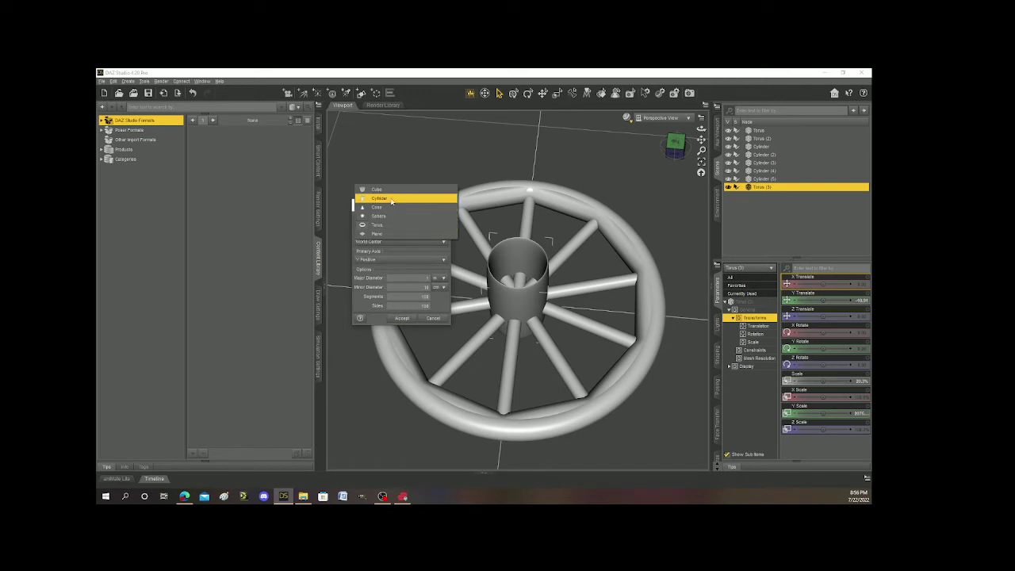
{"action": "left_click", "coordinate": [391, 198]}
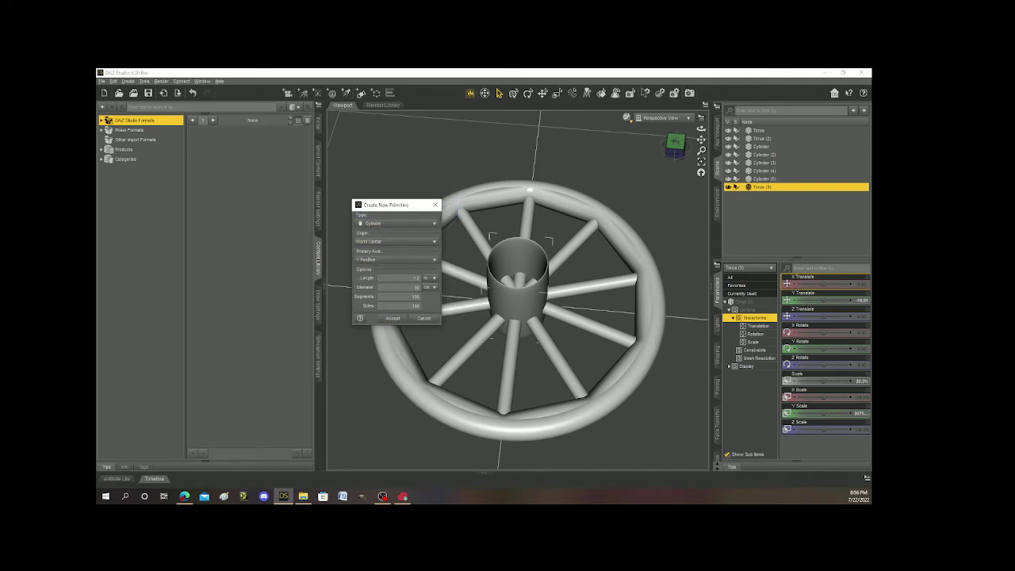
{"action": "left_click", "coordinate": [392, 318]}
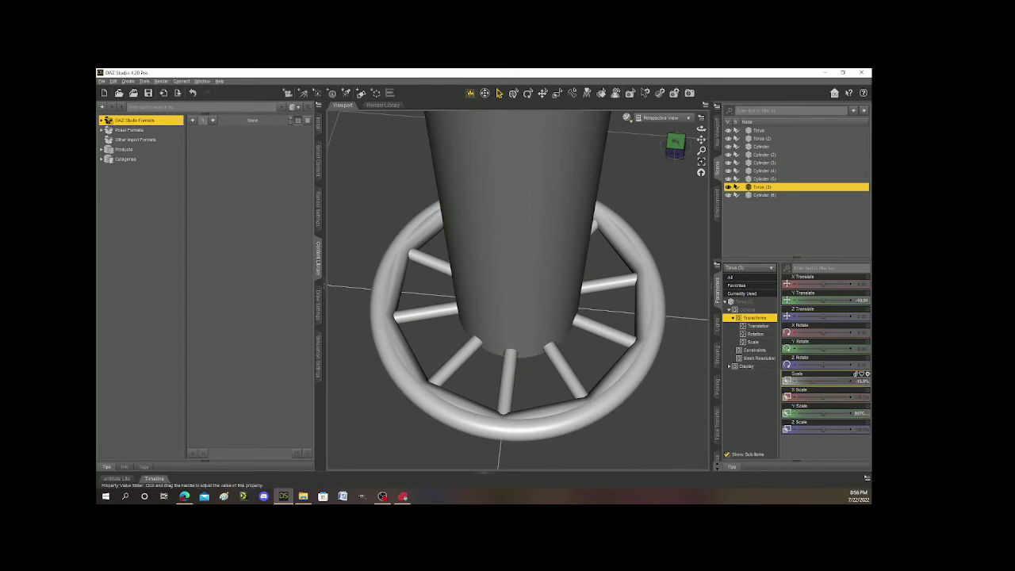
{"action": "left_click_drag", "start_coordinate": [812, 381], "coordinate": [800, 381]}
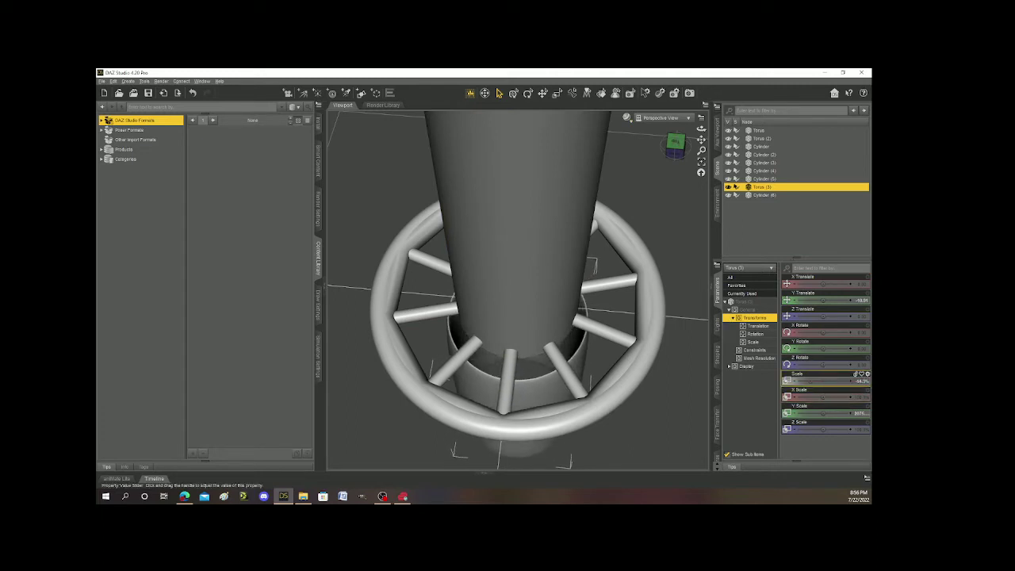
{"action": "left_click", "coordinate": [193, 94]}
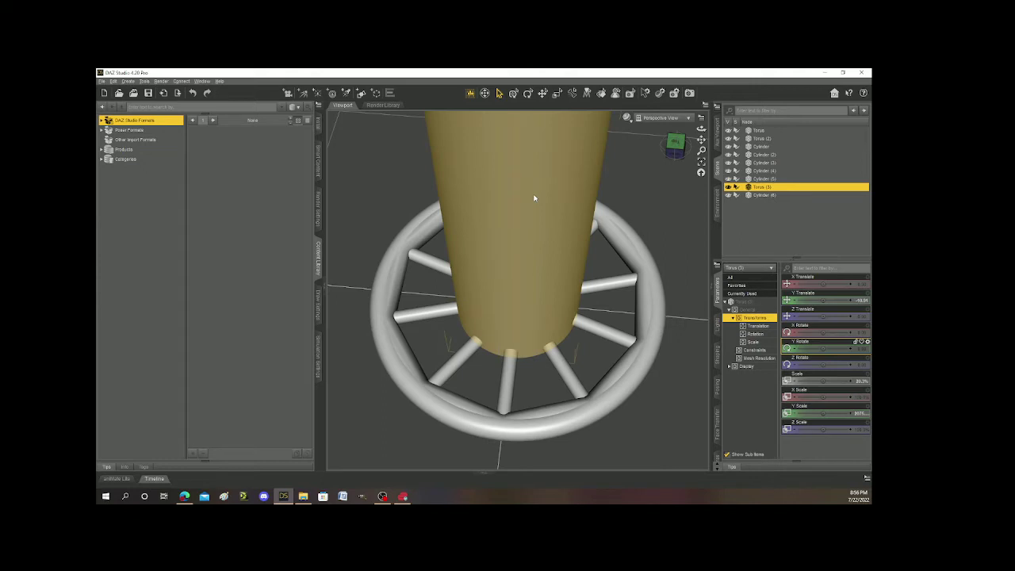
Shrink the new cylinder with Scale and Y Scale until it fits inside the hub tube, checking it from above
{"action": "left_click", "coordinate": [764, 195]}
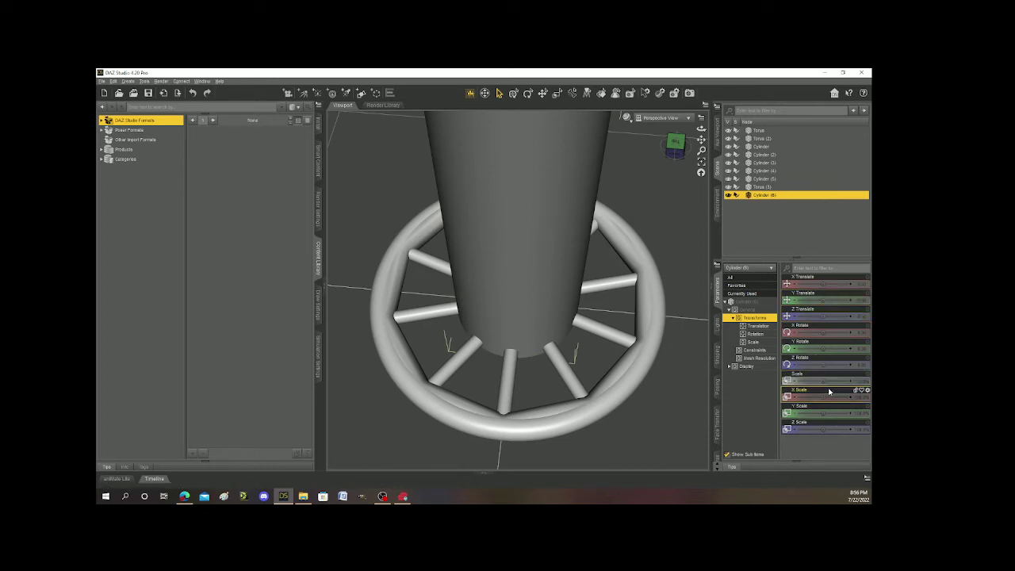
{"action": "left_click_drag", "start_coordinate": [825, 381], "coordinate": [808, 412]}
{"action": "left_click", "coordinate": [679, 148]}
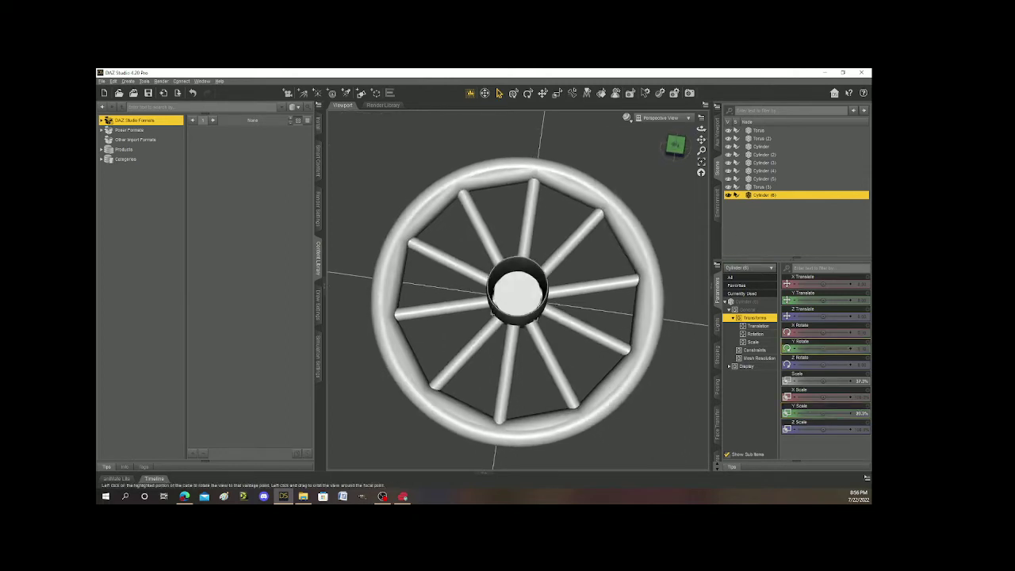
Enlarge the inner cylinder with Scale until it nearly fills the hub tube, and check the fit from above and at an angle
{"action": "mouse_move", "coordinate": [676, 145]}
{"action": "left_mouse_down"}
{"action": "mouse_move", "coordinate": [680, 116]}
{"action": "mouse_move", "coordinate": [676, 164]}
{"action": "mouse_move", "coordinate": [679, 149]}
{"action": "left_mouse_up"}
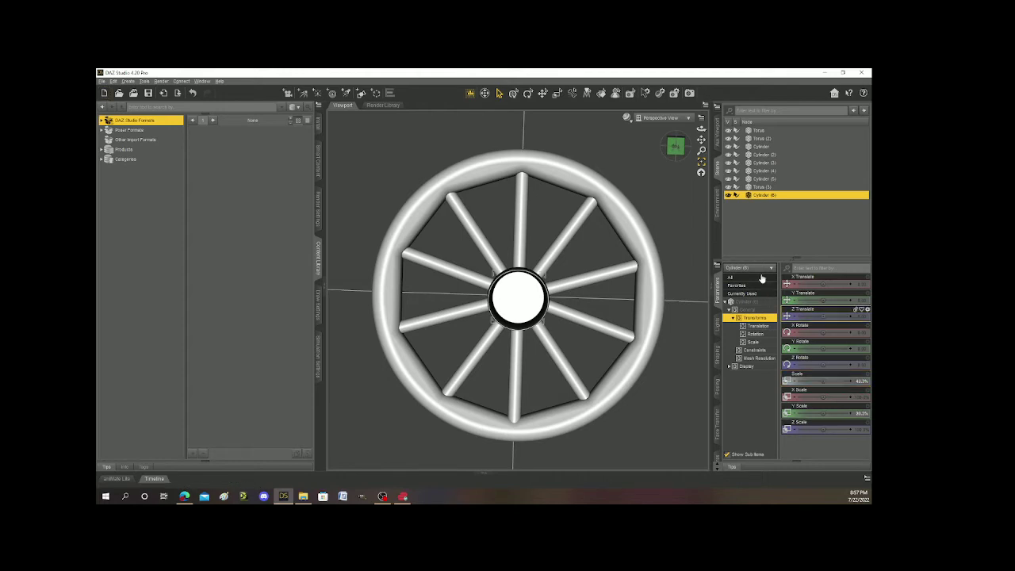
{"action": "left_click_drag", "start_coordinate": [676, 146], "coordinate": [676, 147]}
{"action": "scroll", "coordinate": [636, 244], "scroll_direction": "down", "scroll_amount": 2}
{"action": "left_click_drag", "start_coordinate": [523, 309], "coordinate": [536, 287]}
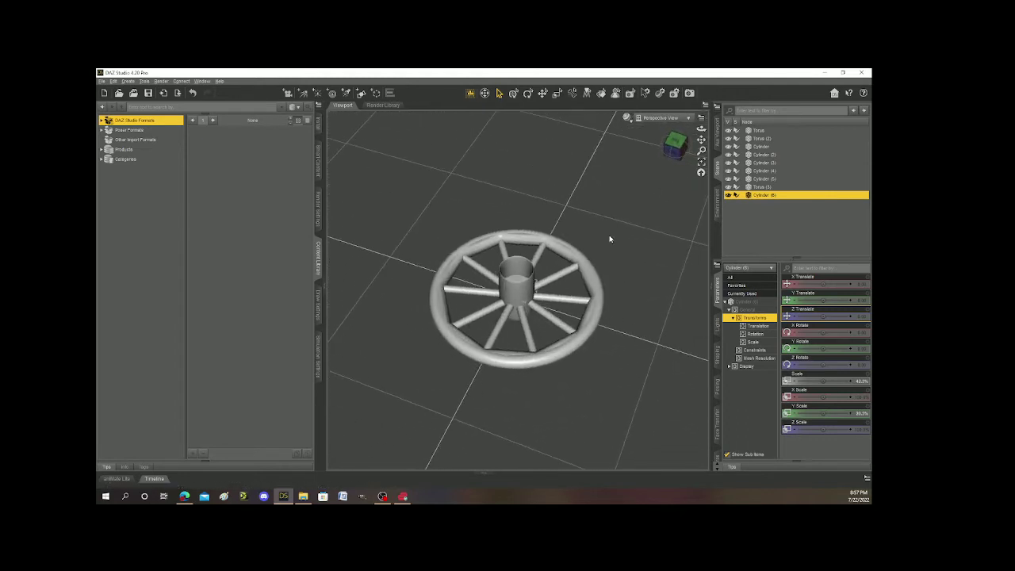
{"action": "scroll", "coordinate": [606, 240], "scroll_direction": "up", "scroll_amount": 5}
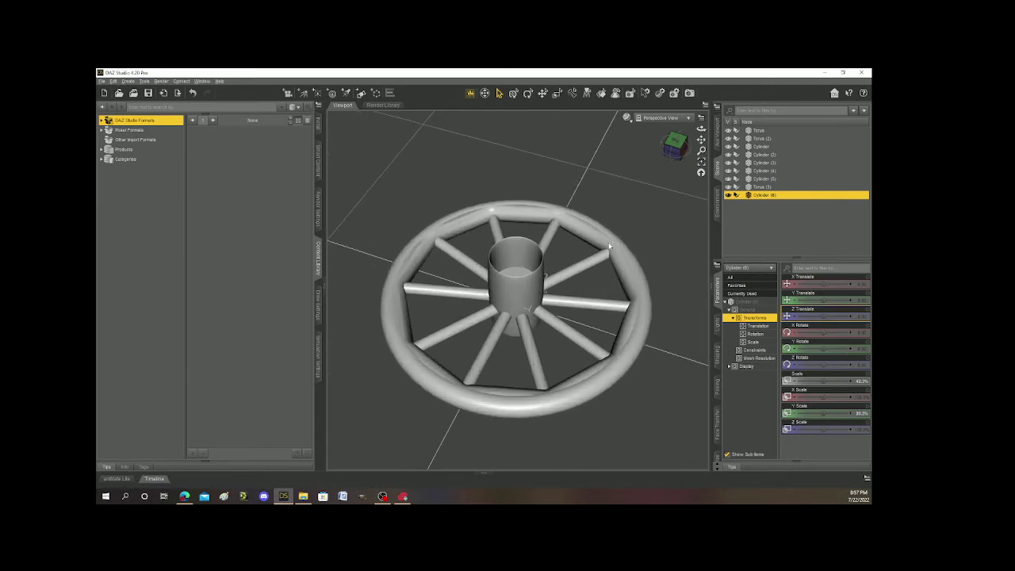
{"action": "scroll", "coordinate": [609, 246], "scroll_direction": "up", "scroll_amount": 2}
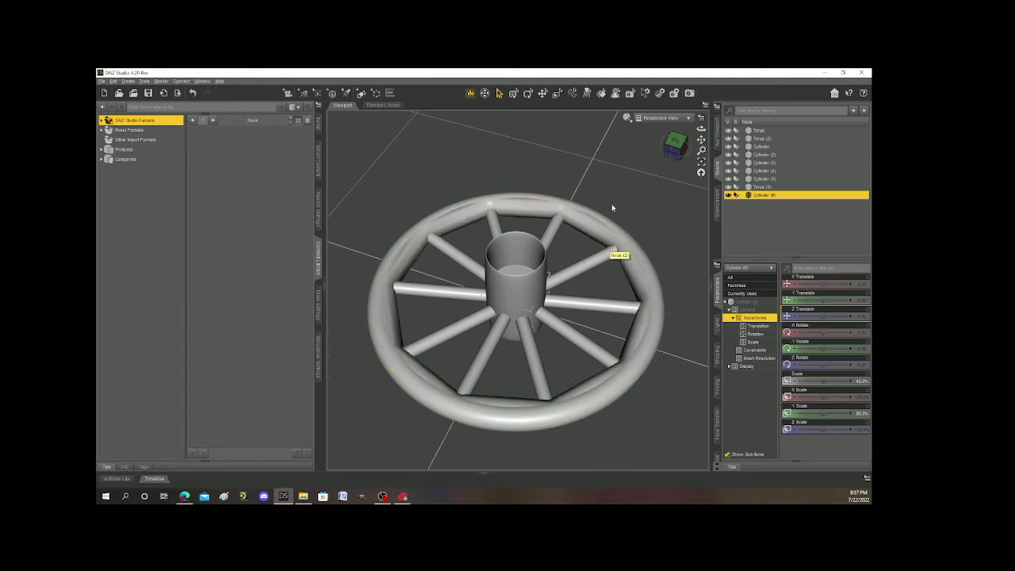
Select the inner rim ring, Torus (2), and show the Base properties of its Default surface
{"action": "left_click", "coordinate": [598, 168]}
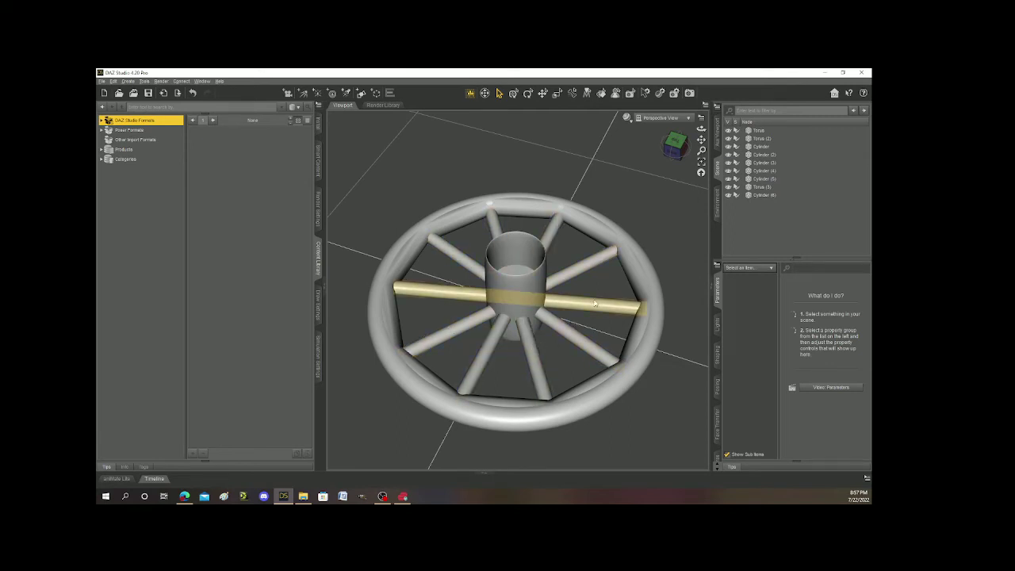
{"action": "left_click", "coordinate": [633, 269]}
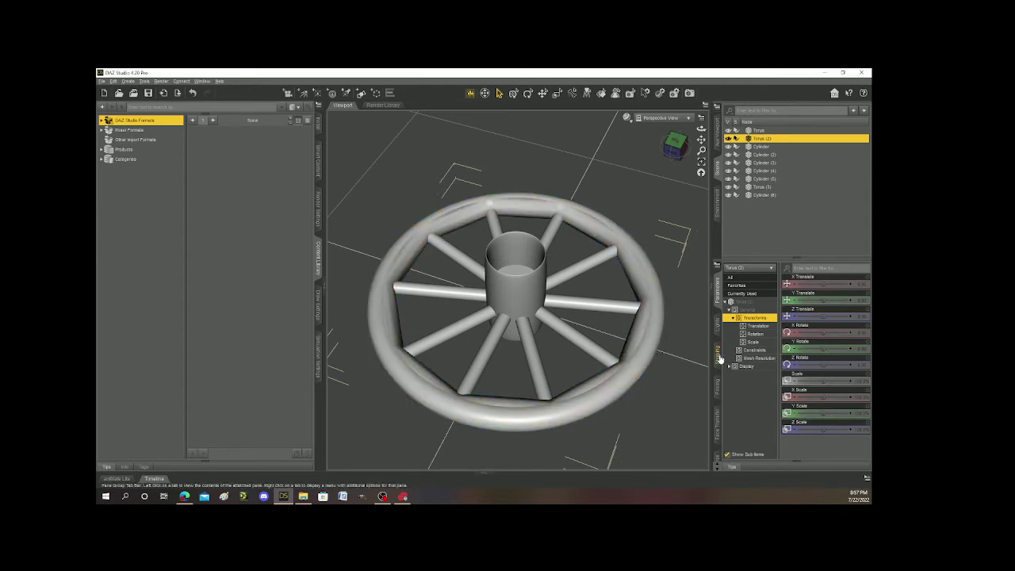
{"action": "scroll", "coordinate": [721, 357], "scroll_direction": "down", "scroll_amount": 6}
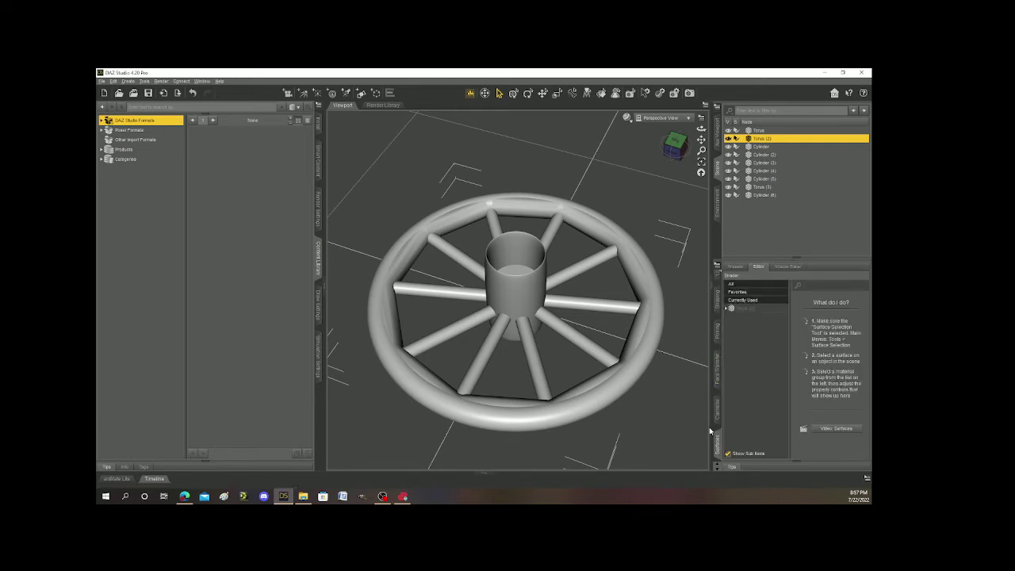
{"action": "left_click", "coordinate": [728, 308]}
{"action": "left_click", "coordinate": [732, 316]}
{"action": "left_click", "coordinate": [732, 331]}
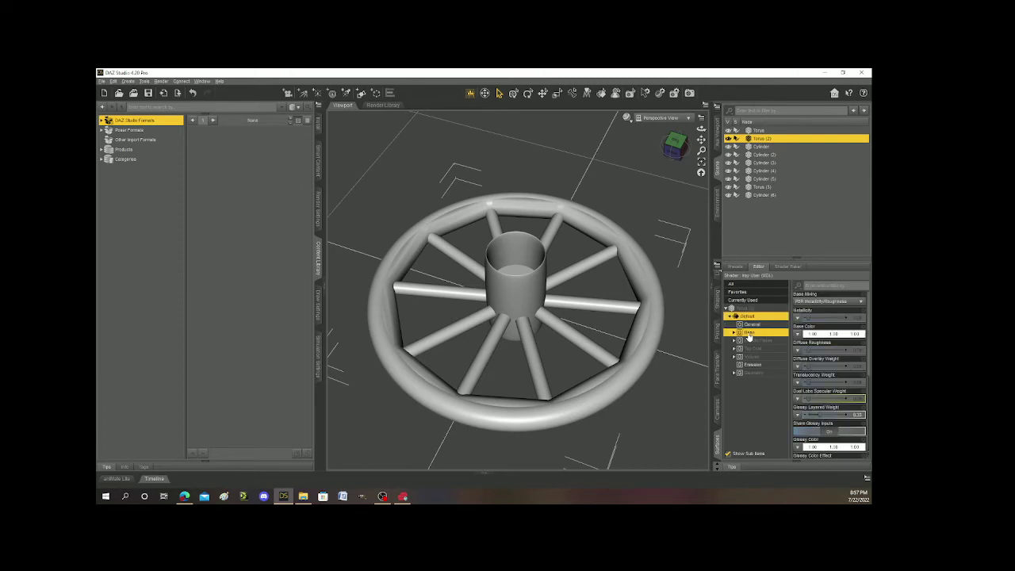
Assign the "wood grain2" image from the TEXTURES folder to the inner ring's Base Color
{"action": "left_click", "coordinate": [798, 335]}
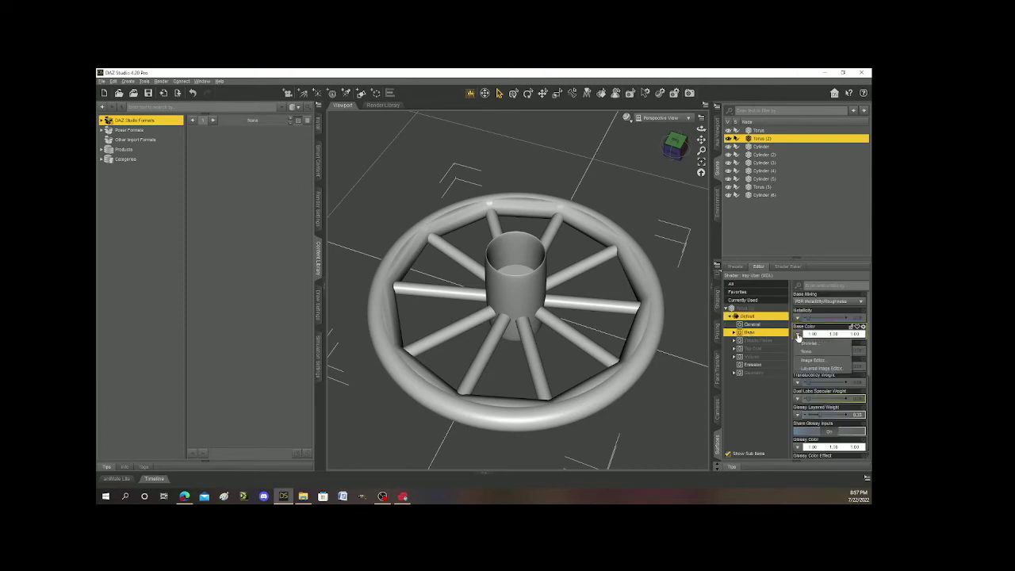
{"action": "left_click", "coordinate": [809, 343]}
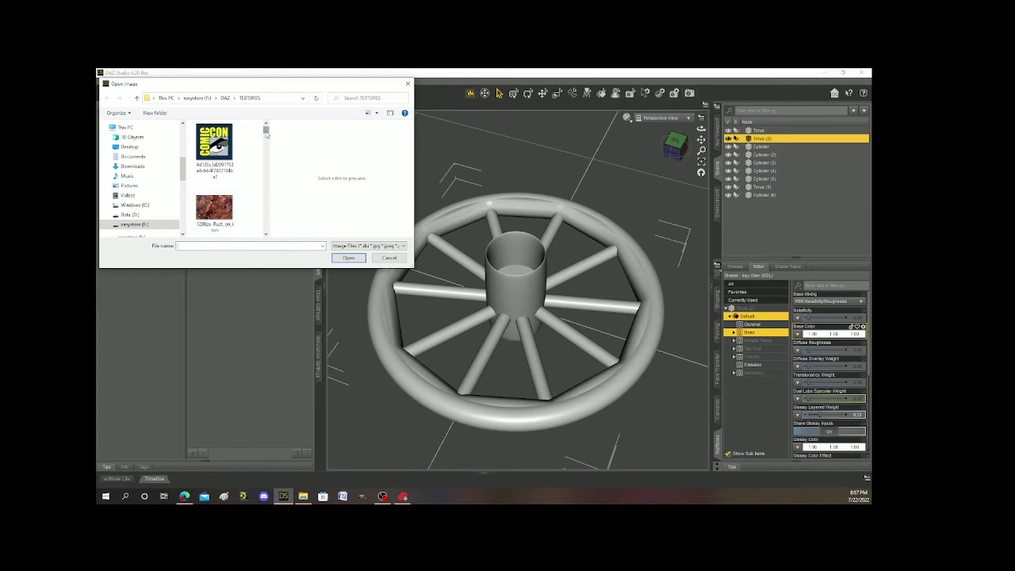
{"action": "left_click_drag", "start_coordinate": [267, 131], "coordinate": [267, 235]}
{"action": "scroll", "coordinate": [241, 188], "scroll_direction": "up", "scroll_amount": 1}
{"action": "scroll", "coordinate": [243, 190], "scroll_direction": "up", "scroll_amount": 1}
{"action": "scroll", "coordinate": [243, 190], "scroll_direction": "up", "scroll_amount": 2}
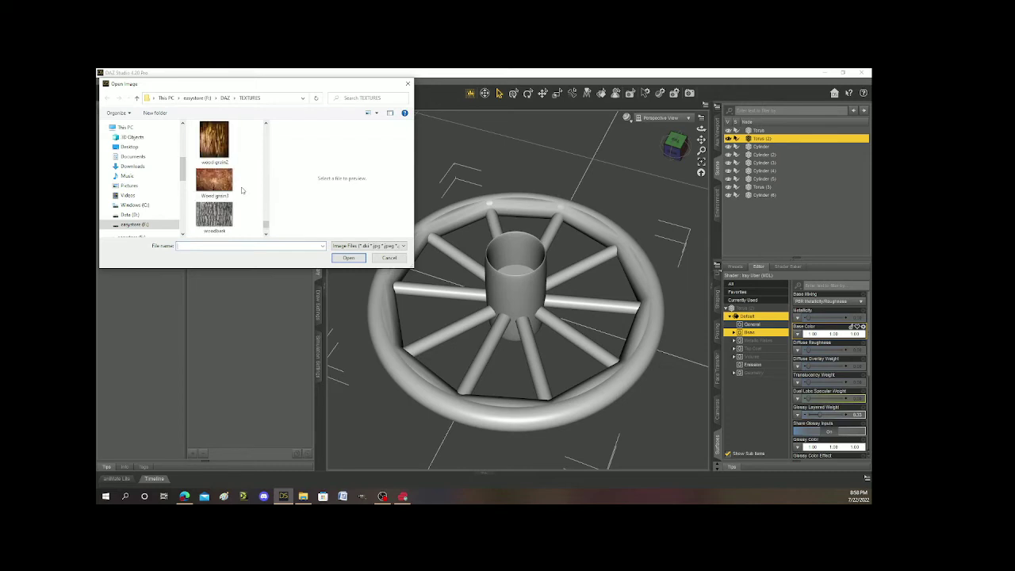
{"action": "scroll", "coordinate": [243, 190], "scroll_direction": "up", "scroll_amount": 1}
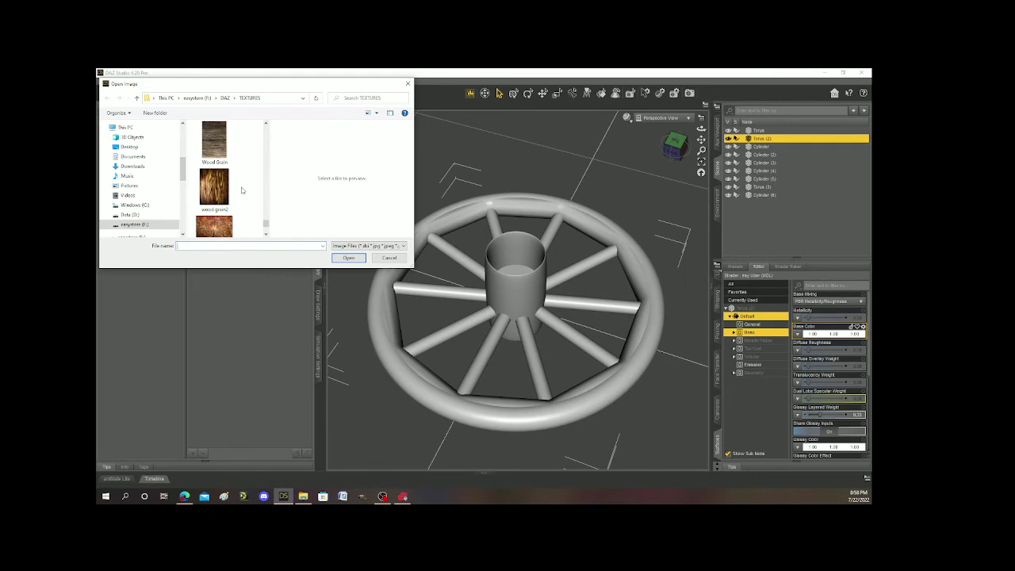
{"action": "double_click", "coordinate": [213, 181]}
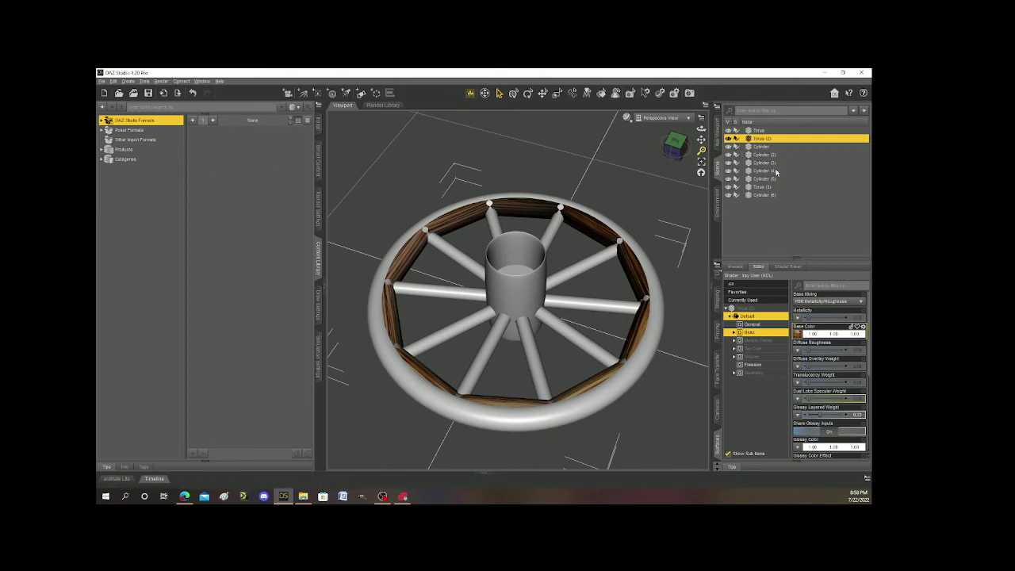
Apply the "wood grain2" image as the Base Color of the outer rim, Torus
{"action": "left_click", "coordinate": [759, 130]}
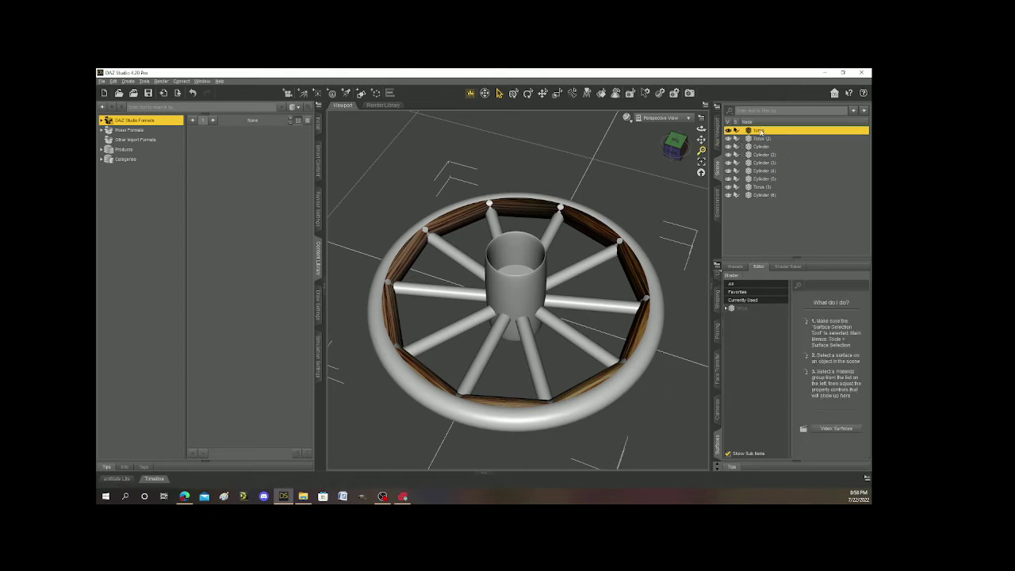
{"action": "left_click", "coordinate": [727, 308]}
{"action": "left_click", "coordinate": [731, 317]}
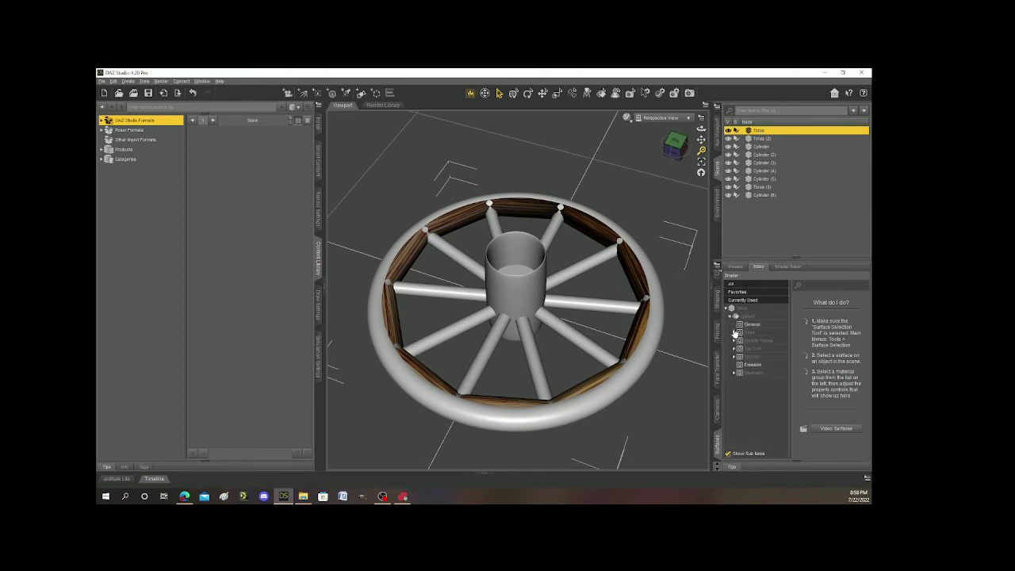
{"action": "left_click", "coordinate": [746, 334]}
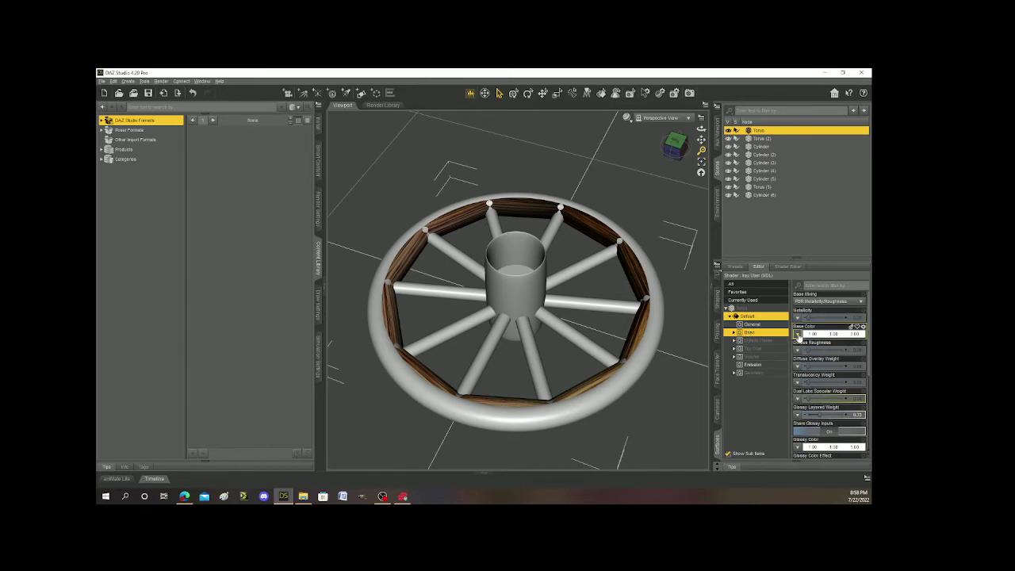
{"action": "left_click", "coordinate": [798, 335]}
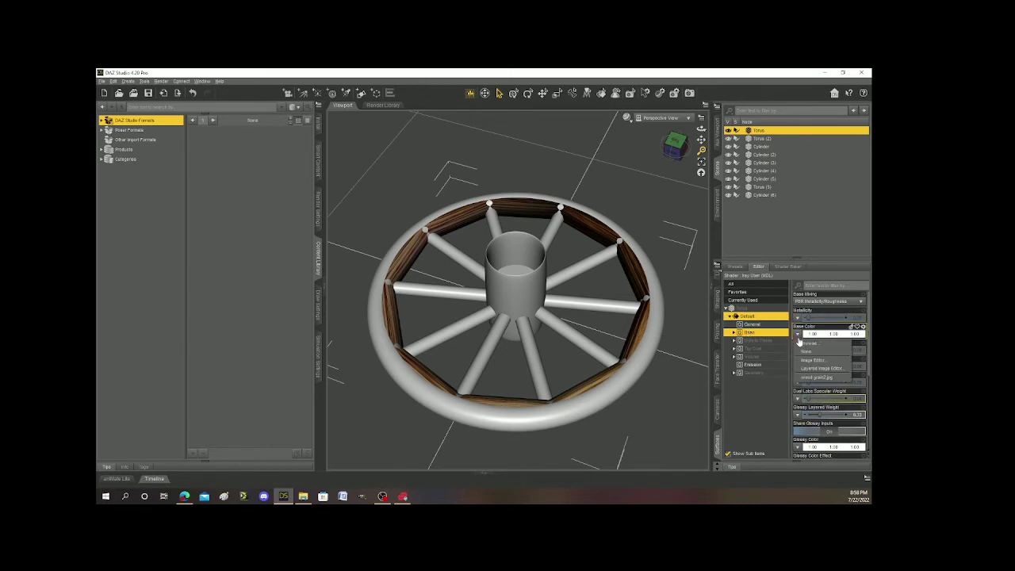
{"action": "left_click", "coordinate": [802, 345]}
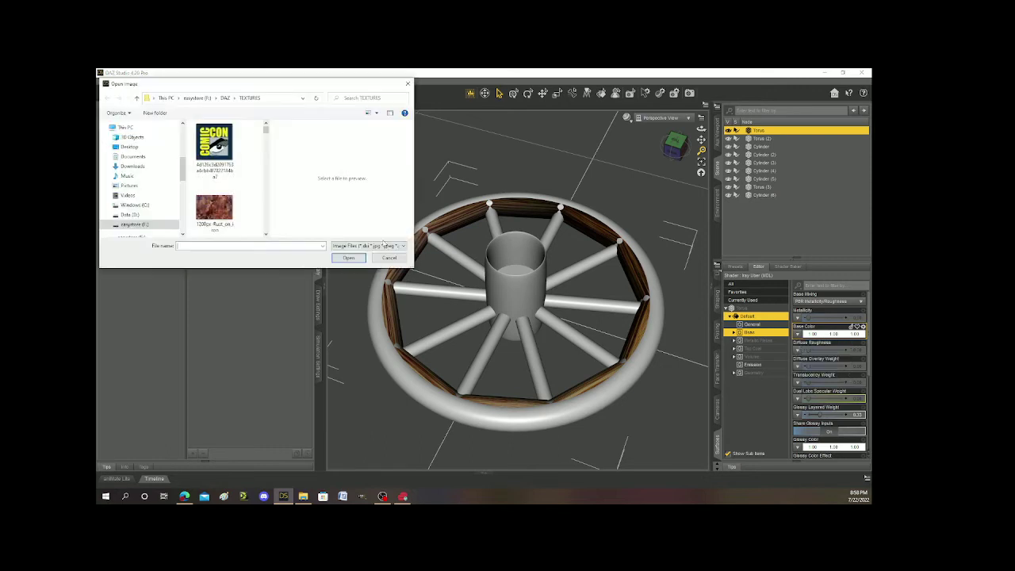
{"action": "left_click_drag", "start_coordinate": [267, 132], "coordinate": [266, 230]}
{"action": "scroll", "coordinate": [247, 220], "scroll_direction": "up", "scroll_amount": 4}
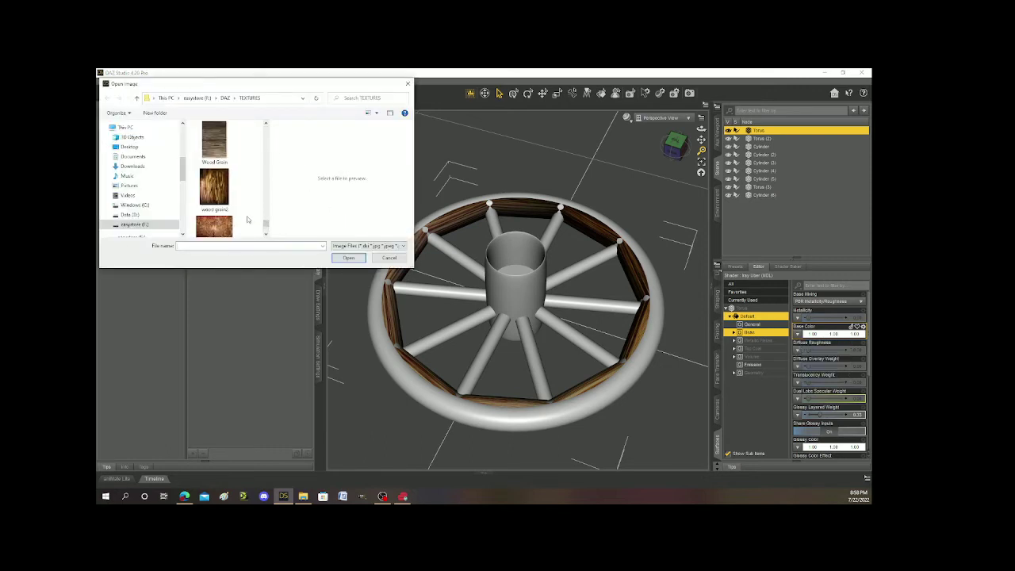
{"action": "scroll", "coordinate": [247, 219], "scroll_direction": "down", "scroll_amount": 1}
{"action": "double_click", "coordinate": [215, 210]}
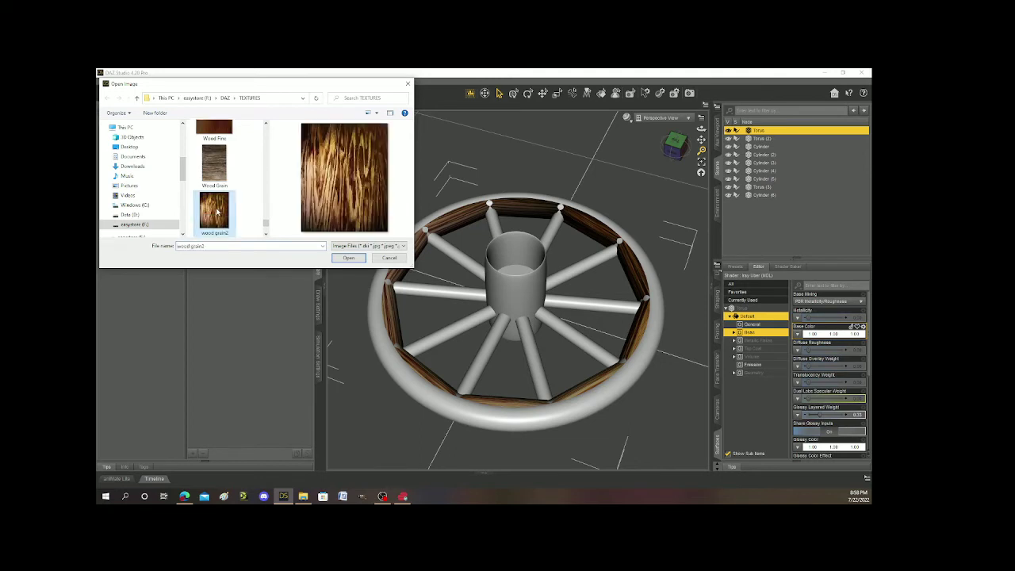
Apply the weathered grey wood image, last in the TEXTURES folder, as the Base Color of the spoke Cylinder (5)
{"action": "left_click", "coordinate": [674, 141]}
{"action": "mouse_move", "coordinate": [675, 145]}
{"action": "left_mouse_down"}
{"action": "mouse_move", "coordinate": [691, 143]}
{"action": "mouse_move", "coordinate": [693, 112]}
{"action": "mouse_move", "coordinate": [687, 141]}
{"action": "left_mouse_up"}
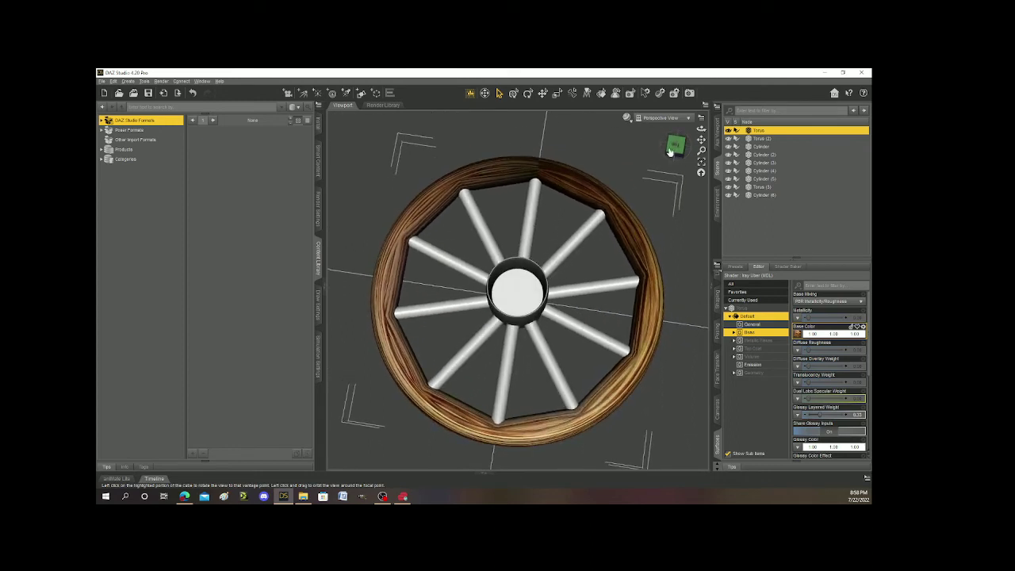
{"action": "left_click", "coordinate": [578, 236]}
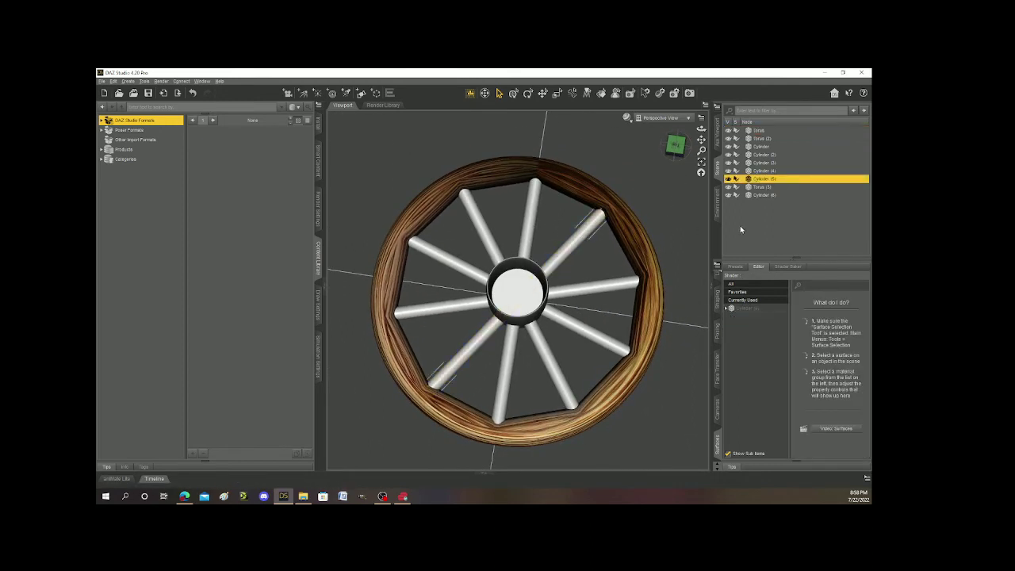
{"action": "left_click", "coordinate": [729, 308]}
{"action": "left_click", "coordinate": [736, 316]}
{"action": "left_click", "coordinate": [748, 333]}
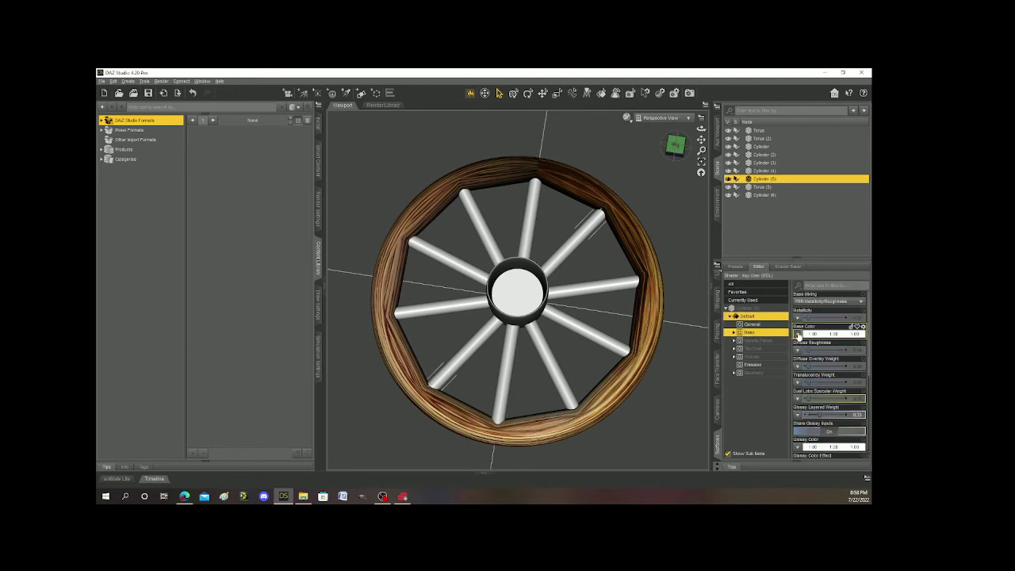
{"action": "left_click", "coordinate": [798, 334]}
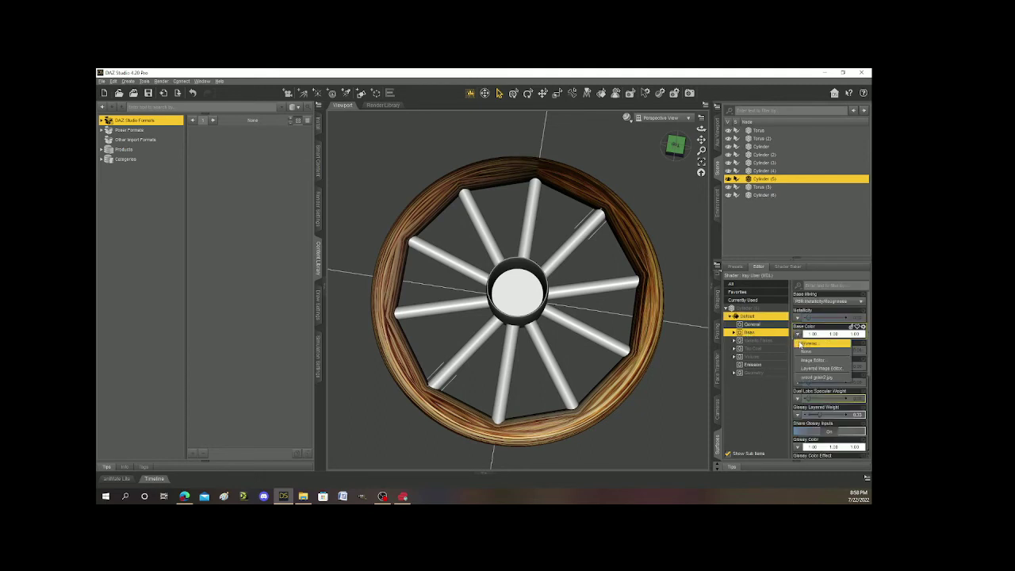
{"action": "left_click", "coordinate": [802, 344]}
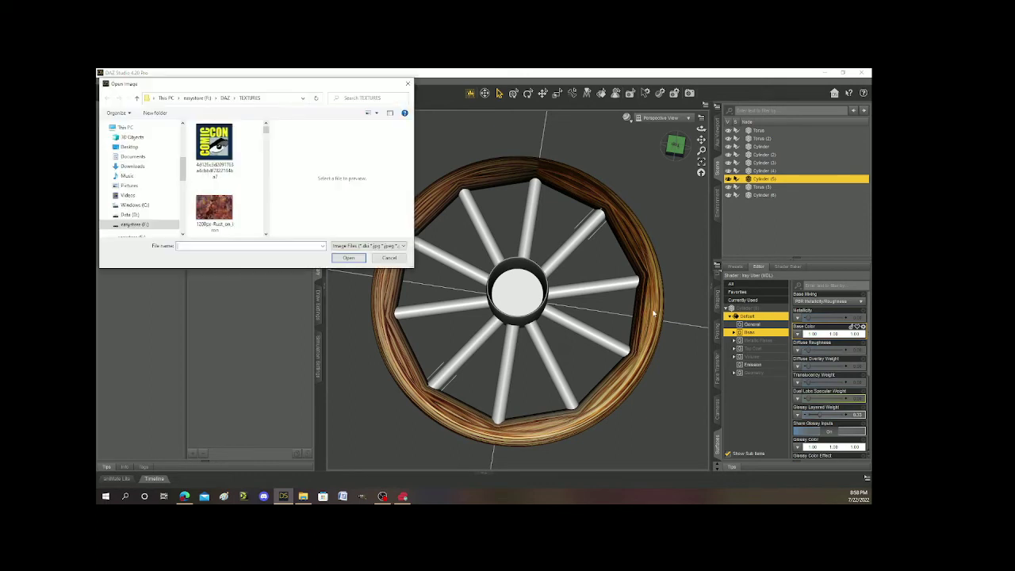
{"action": "left_click_drag", "start_coordinate": [267, 132], "coordinate": [270, 238]}
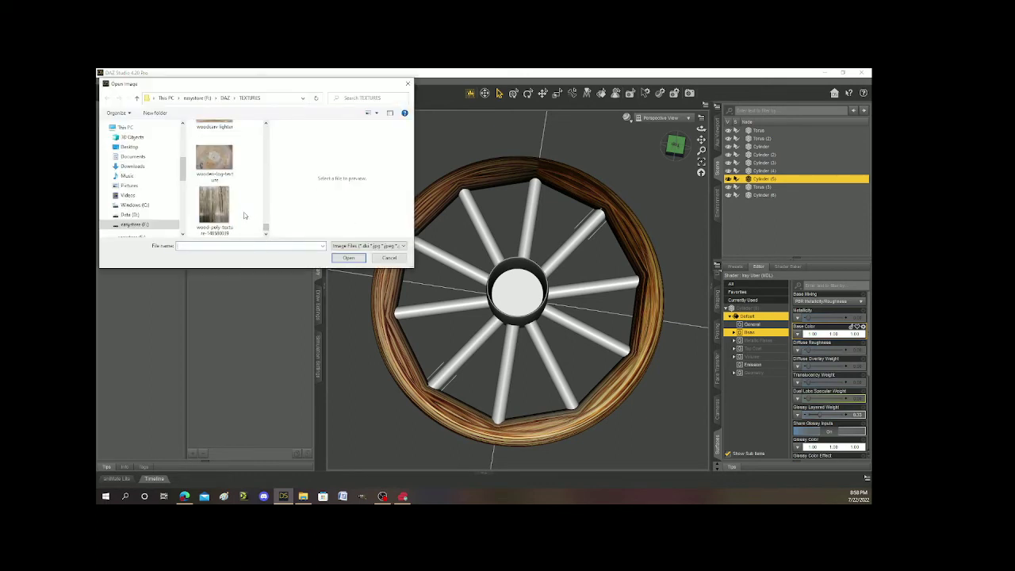
{"action": "double_click", "coordinate": [215, 206]}
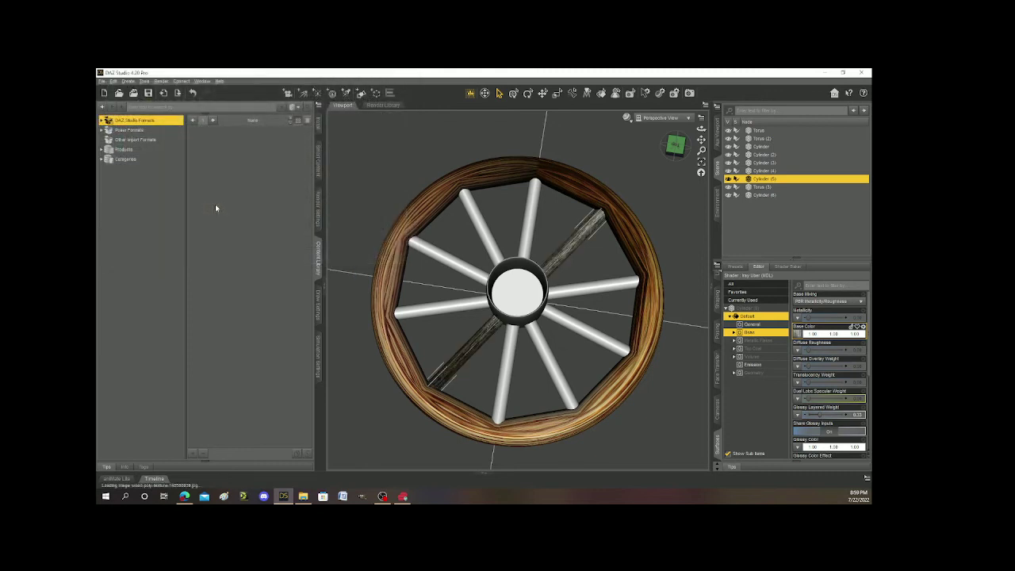
Give the spoke Cylinder (2) the same weathered grey wood image as its Base Color
{"action": "left_click", "coordinate": [532, 221]}
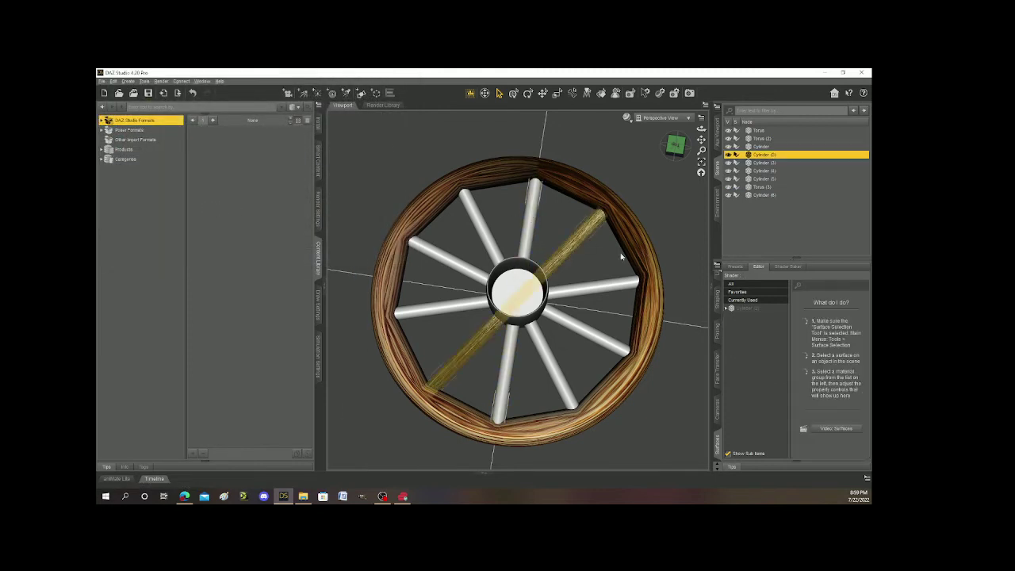
{"action": "left_click", "coordinate": [729, 308]}
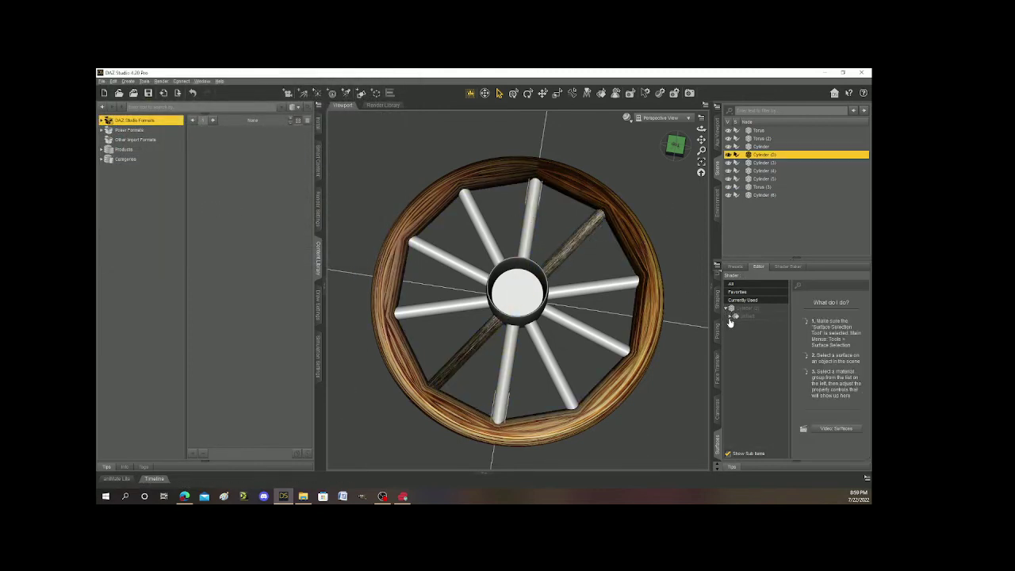
{"action": "left_click", "coordinate": [731, 316]}
{"action": "left_click", "coordinate": [745, 334]}
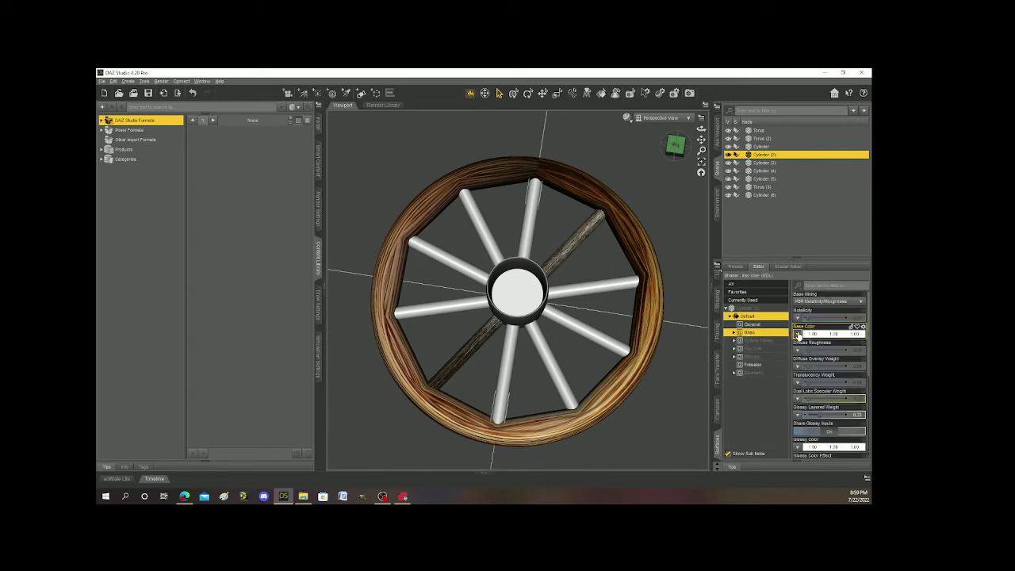
{"action": "left_click", "coordinate": [798, 334]}
{"action": "left_click", "coordinate": [803, 342]}
{"action": "left_click_drag", "start_coordinate": [265, 129], "coordinate": [265, 236]}
{"action": "double_click", "coordinate": [217, 208]}
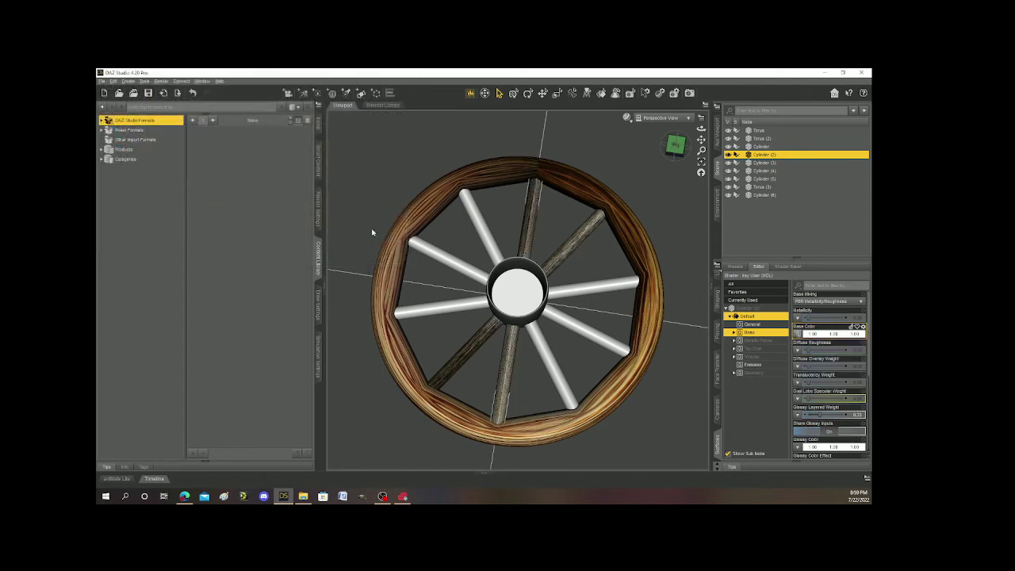
Texture the original spoke, Cylinder, with the weathered grey wood image in its Base Color
{"action": "left_click", "coordinate": [484, 237]}
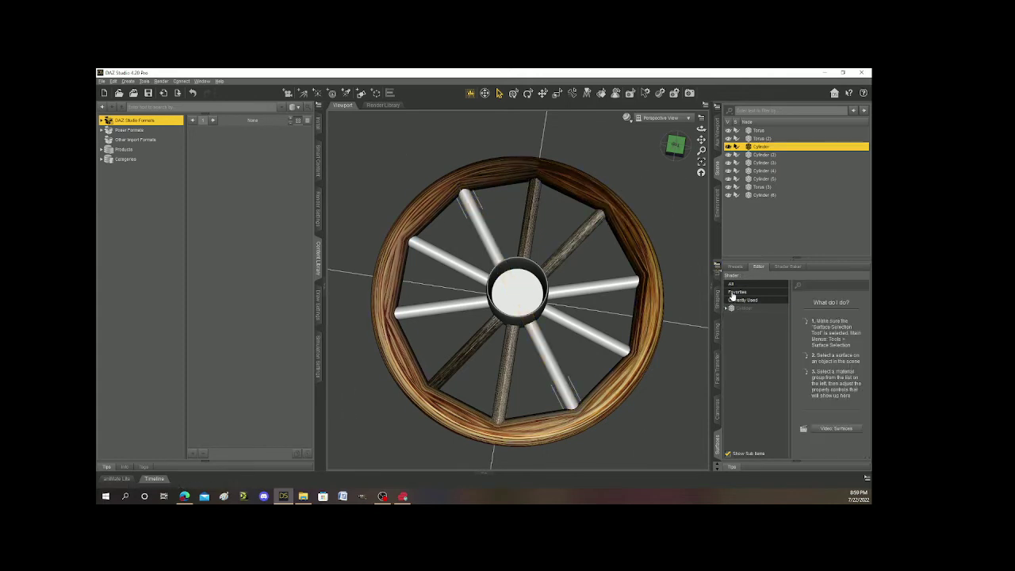
{"action": "left_click", "coordinate": [729, 309]}
{"action": "left_click", "coordinate": [730, 316]}
{"action": "left_click", "coordinate": [750, 333]}
{"action": "left_click", "coordinate": [798, 335]}
{"action": "left_click", "coordinate": [802, 343]}
{"action": "double_click", "coordinate": [215, 210]}
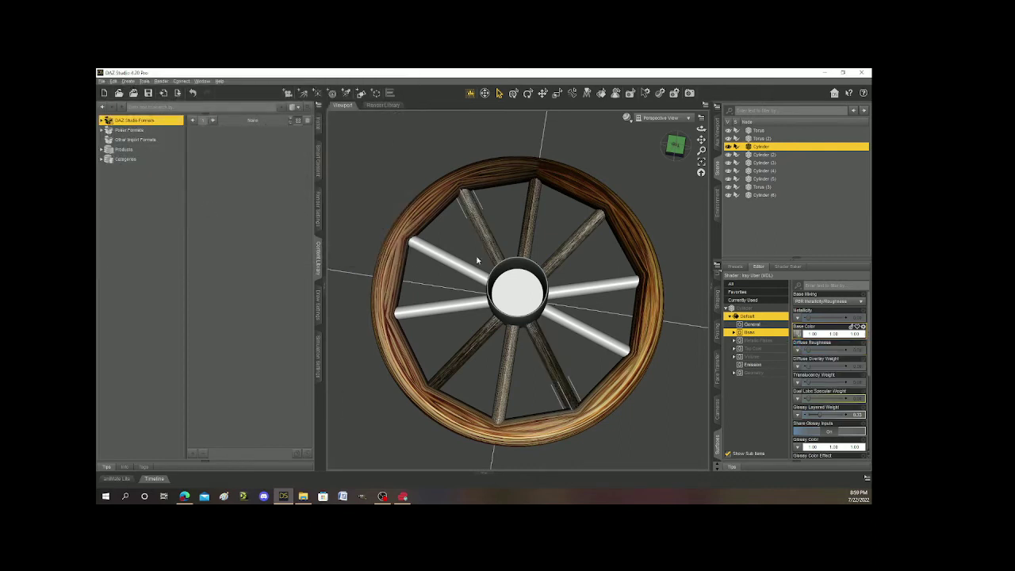
Set the Base Color of the spoke Cylinder (3) to the weathered grey wood image
{"action": "left_click", "coordinate": [467, 265]}
{"action": "left_click", "coordinate": [726, 309]}
{"action": "left_click", "coordinate": [730, 316]}
{"action": "left_click", "coordinate": [757, 333]}
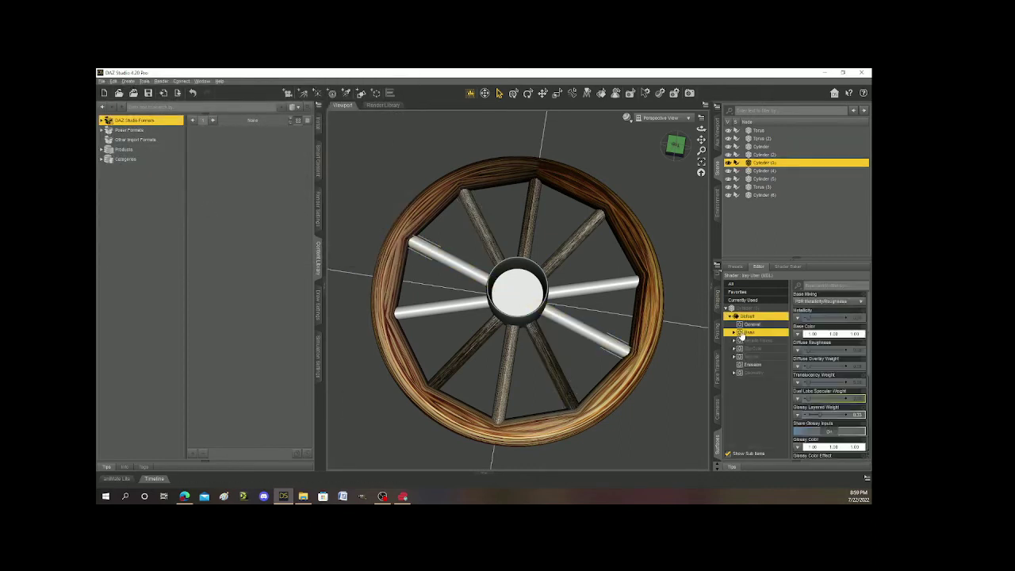
{"action": "left_click", "coordinate": [797, 334]}
{"action": "left_click", "coordinate": [803, 343]}
{"action": "double_click", "coordinate": [214, 210]}
Apply the weathered grey wood image to the Base Color of the last untextured spoke, Cylinder (4)
{"action": "left_click", "coordinate": [569, 288]}
{"action": "left_click", "coordinate": [727, 309]}
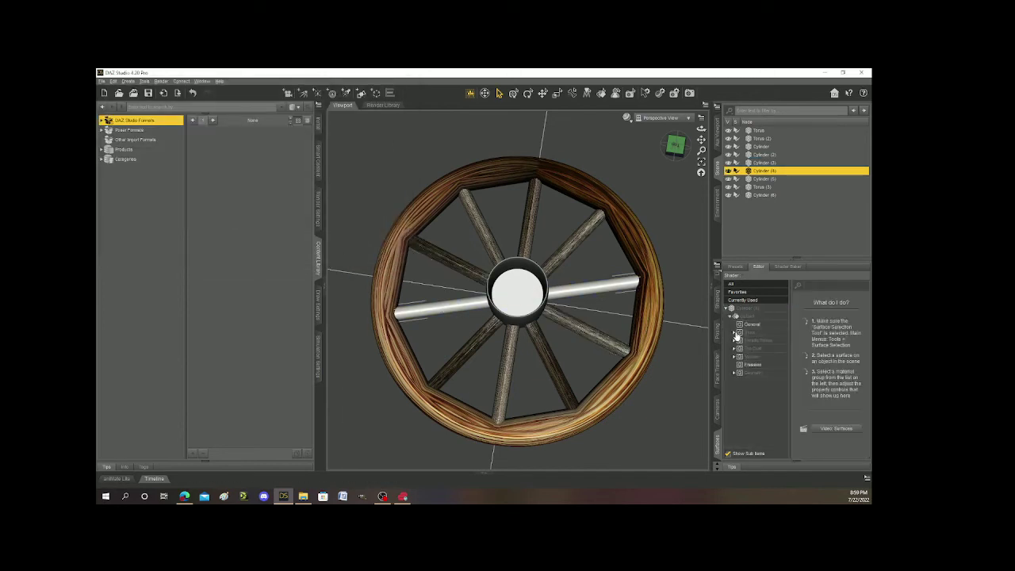
{"action": "left_click", "coordinate": [731, 316]}
{"action": "left_click", "coordinate": [738, 333]}
{"action": "left_click", "coordinate": [798, 334]}
{"action": "left_click", "coordinate": [803, 343]}
{"action": "left_click", "coordinate": [208, 213]}
{"action": "double_click", "coordinate": [208, 212]}
Set the Base Color of the hub ring, Torus (3), to the 1200px-Rust_on_iron image from the TEXTURES folder
{"action": "mouse_move", "coordinate": [676, 152]}
{"action": "left_mouse_down"}
{"action": "mouse_move", "coordinate": [675, 179]}
{"action": "mouse_move", "coordinate": [666, 174]}
{"action": "mouse_move", "coordinate": [677, 109]}
{"action": "mouse_move", "coordinate": [674, 148]}
{"action": "left_mouse_up"}
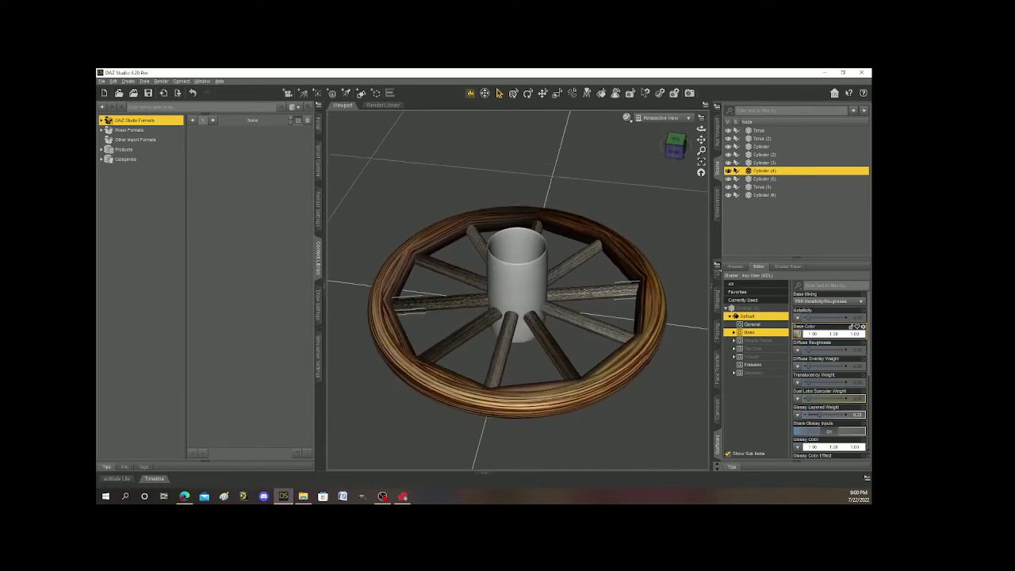
{"action": "left_click", "coordinate": [521, 279]}
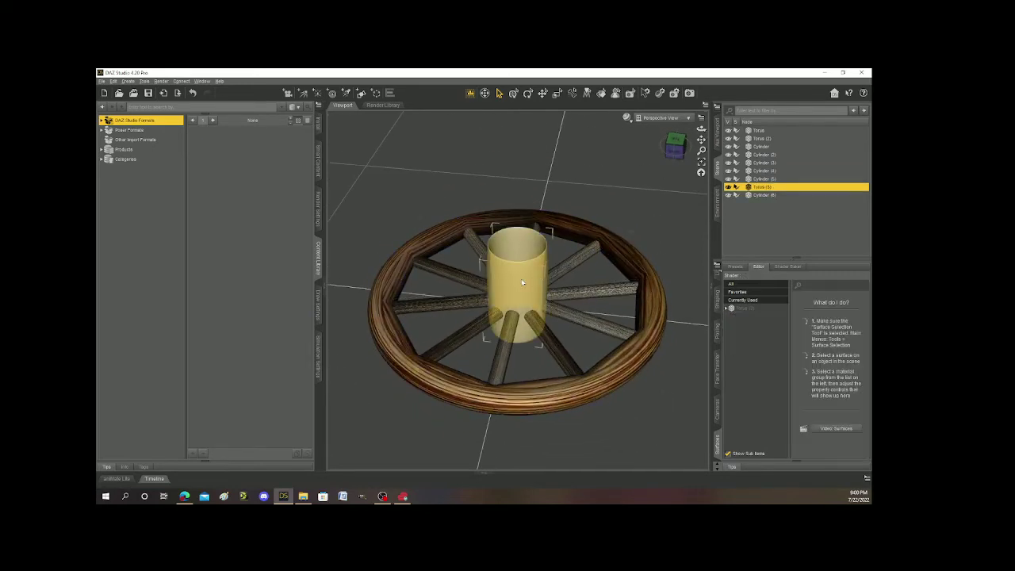
{"action": "left_click", "coordinate": [728, 309]}
{"action": "left_click", "coordinate": [731, 316]}
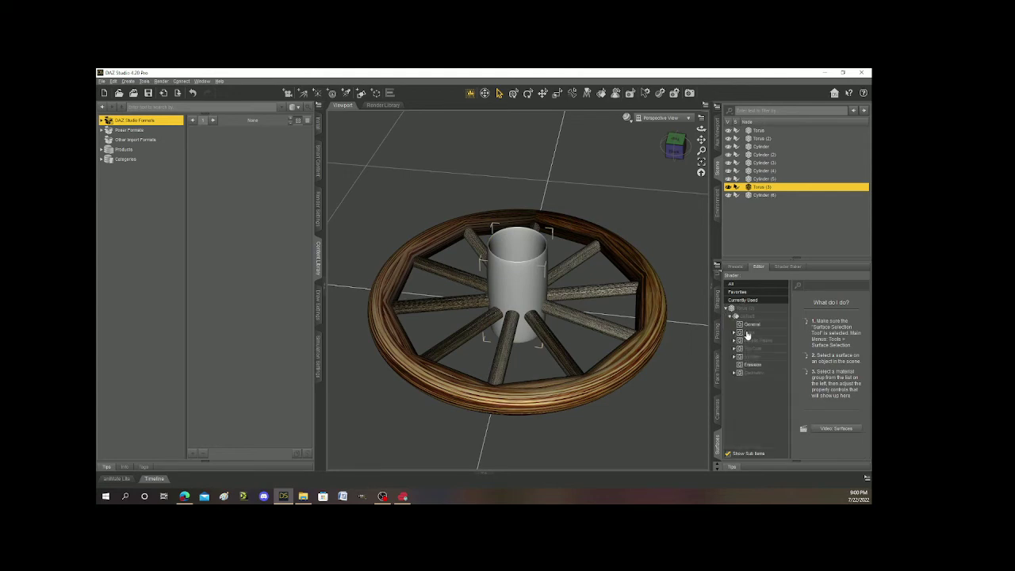
{"action": "left_click", "coordinate": [748, 332]}
{"action": "left_click", "coordinate": [799, 334]}
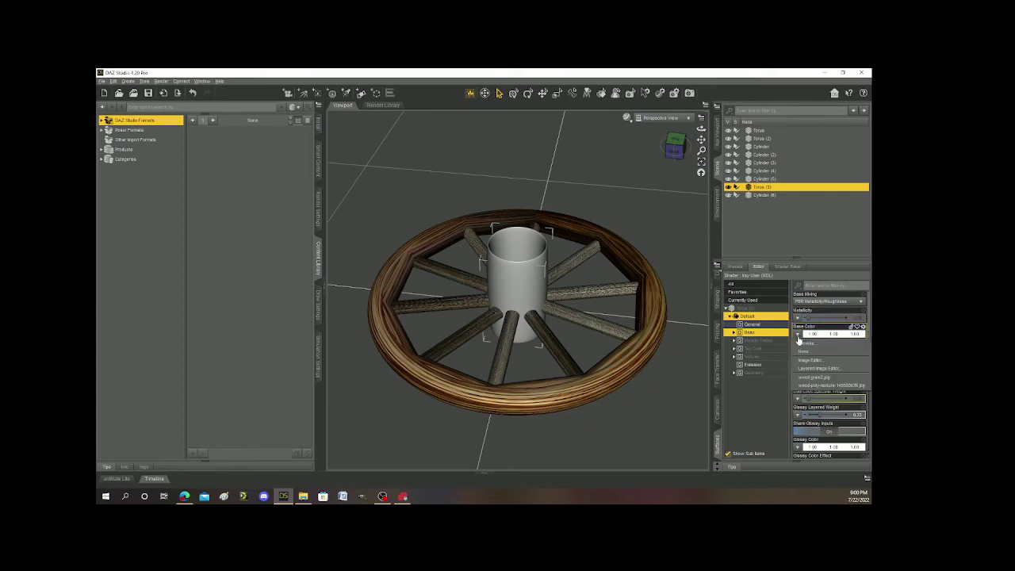
{"action": "left_click", "coordinate": [803, 343]}
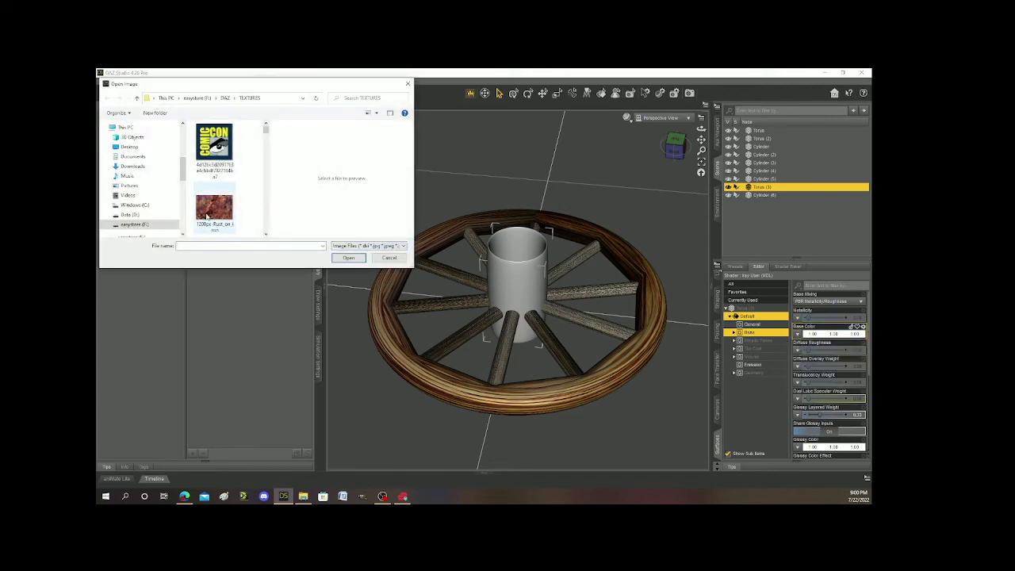
{"action": "double_click", "coordinate": [214, 207]}
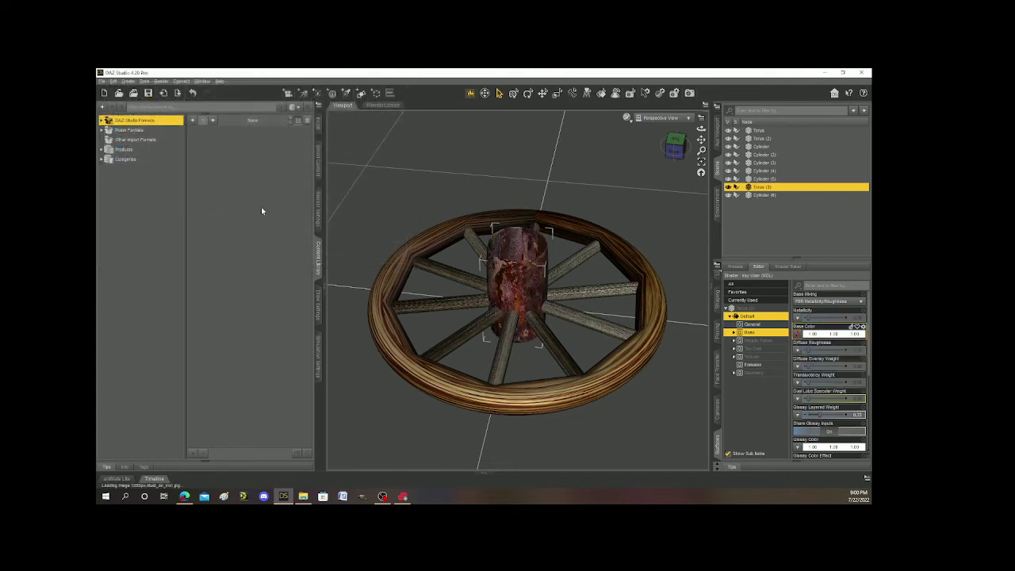
Texture the cylinder inside the hub, Cylinder (6), with the same 1200px-Rust_on_iron image as its Base Color
{"action": "left_click", "coordinate": [675, 141]}
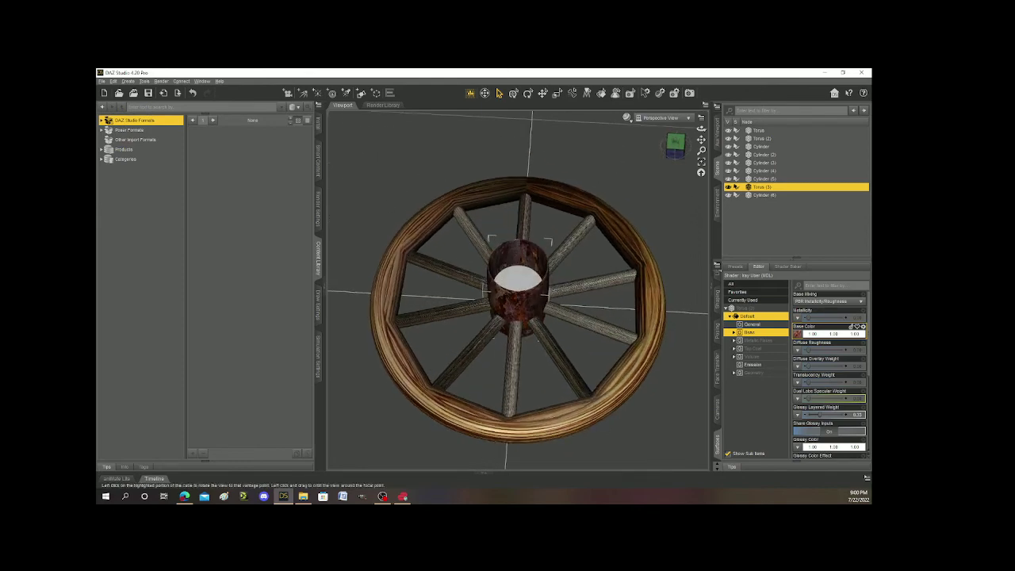
{"action": "mouse_move", "coordinate": [675, 144]}
{"action": "left_mouse_down"}
{"action": "mouse_move", "coordinate": [675, 115]}
{"action": "mouse_move", "coordinate": [678, 146]}
{"action": "left_mouse_up"}
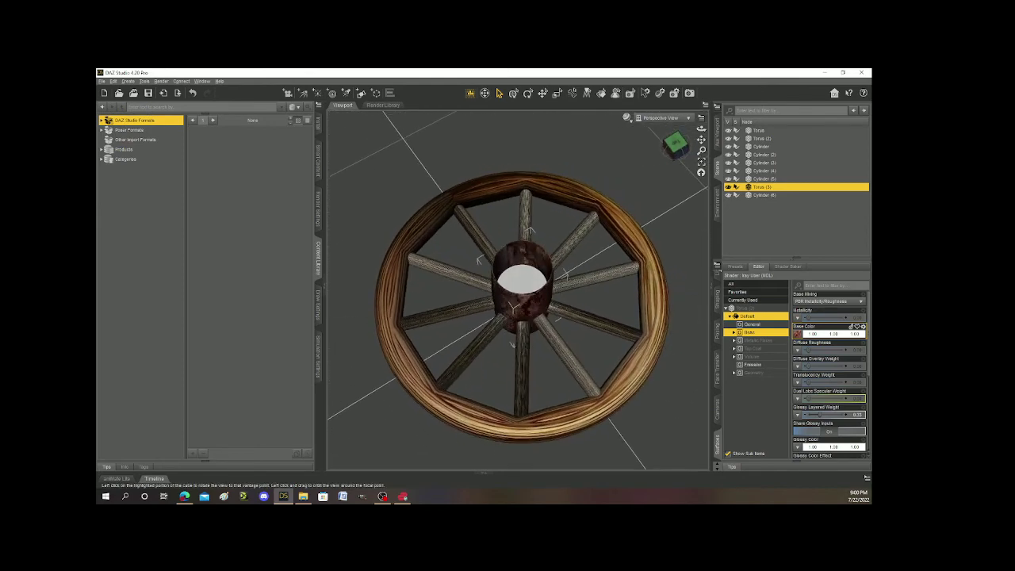
{"action": "left_click", "coordinate": [516, 276]}
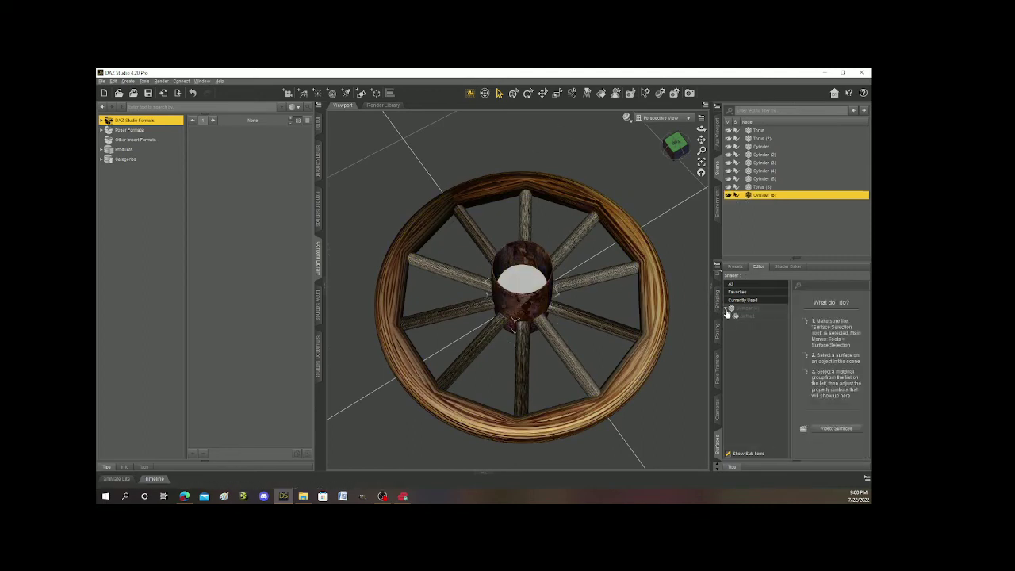
{"action": "left_click", "coordinate": [731, 316]}
{"action": "left_click", "coordinate": [747, 332]}
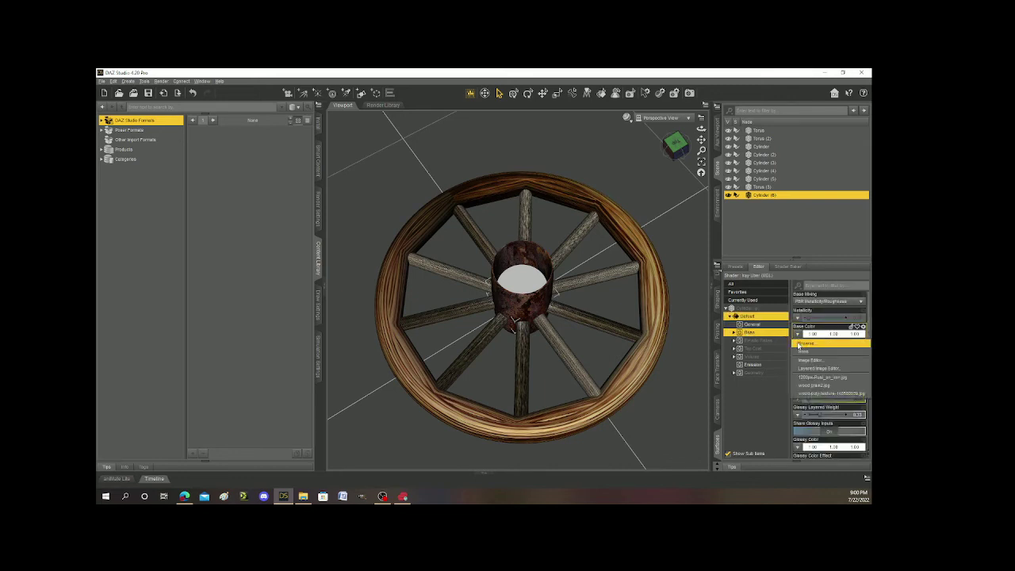
{"action": "left_click", "coordinate": [797, 334]}
{"action": "double_click", "coordinate": [213, 208]}
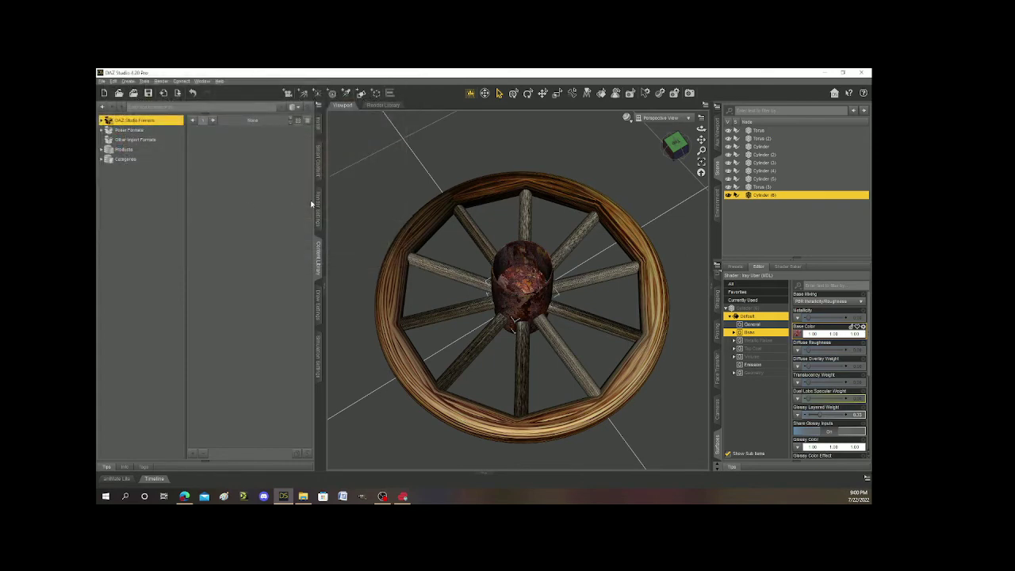
Parent the two rim toruses, all five spoke cylinders and the hub's Cylinder (6) to the hub ring Torus (3), and collapse the group
{"action": "left_click", "coordinate": [675, 143]}
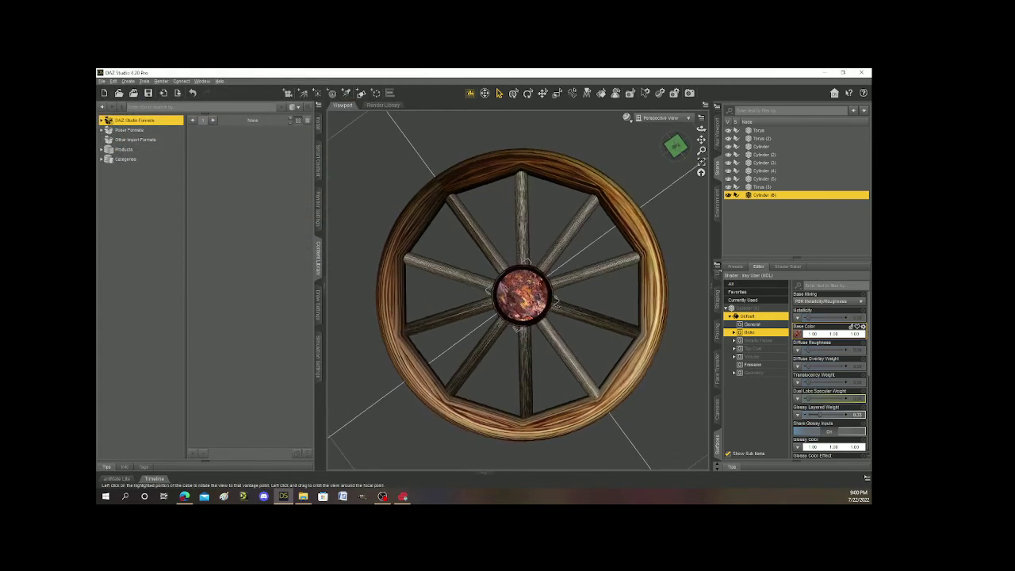
{"action": "mouse_move", "coordinate": [675, 145]}
{"action": "left_mouse_down"}
{"action": "mouse_move", "coordinate": [678, 114]}
{"action": "mouse_move", "coordinate": [677, 153]}
{"action": "left_mouse_up"}
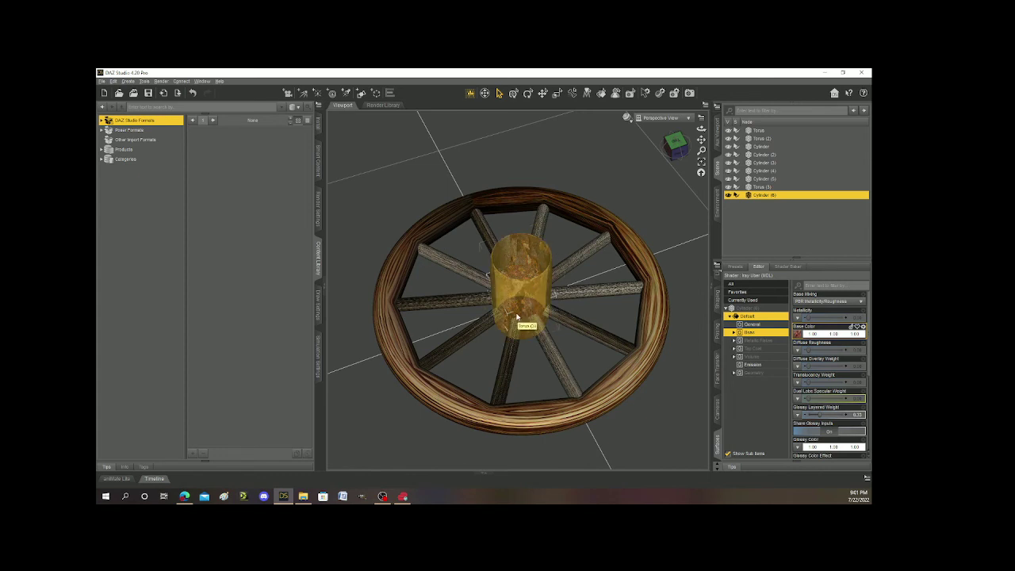
{"action": "left_click", "coordinate": [506, 290]}
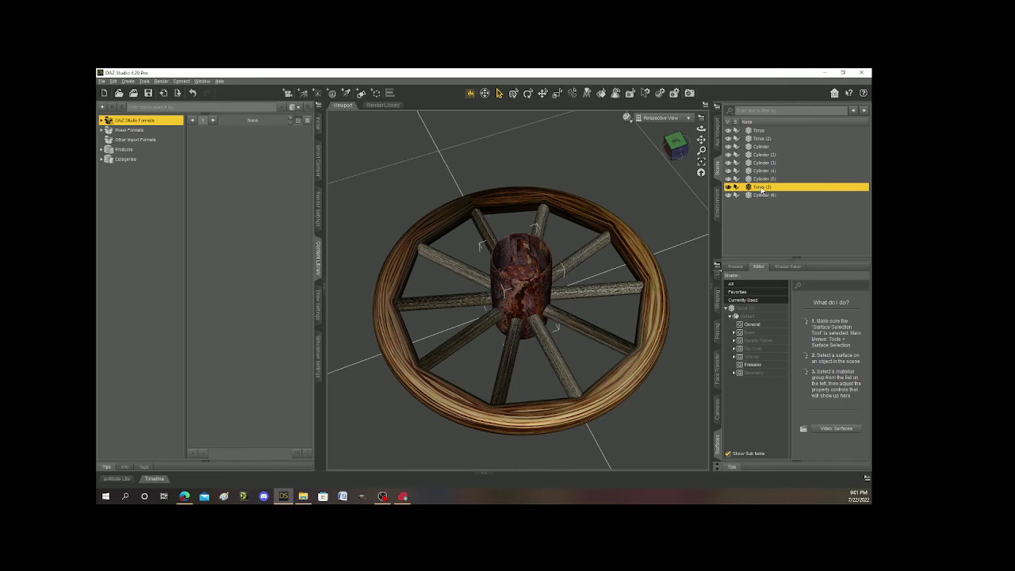
{"action": "left_click", "coordinate": [759, 131]}
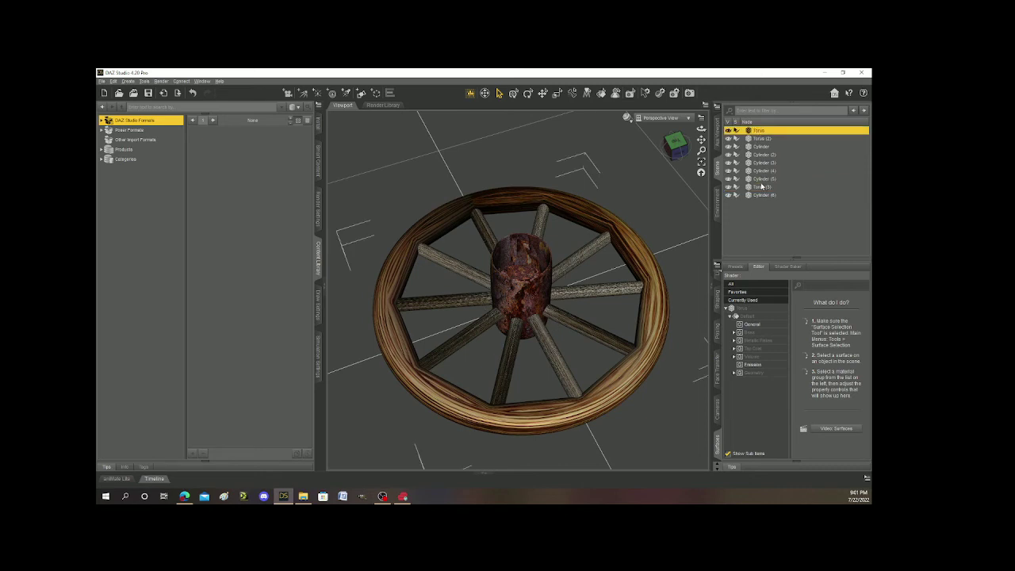
{"action": "left_click", "coordinate": [760, 180], "text": "shift"}
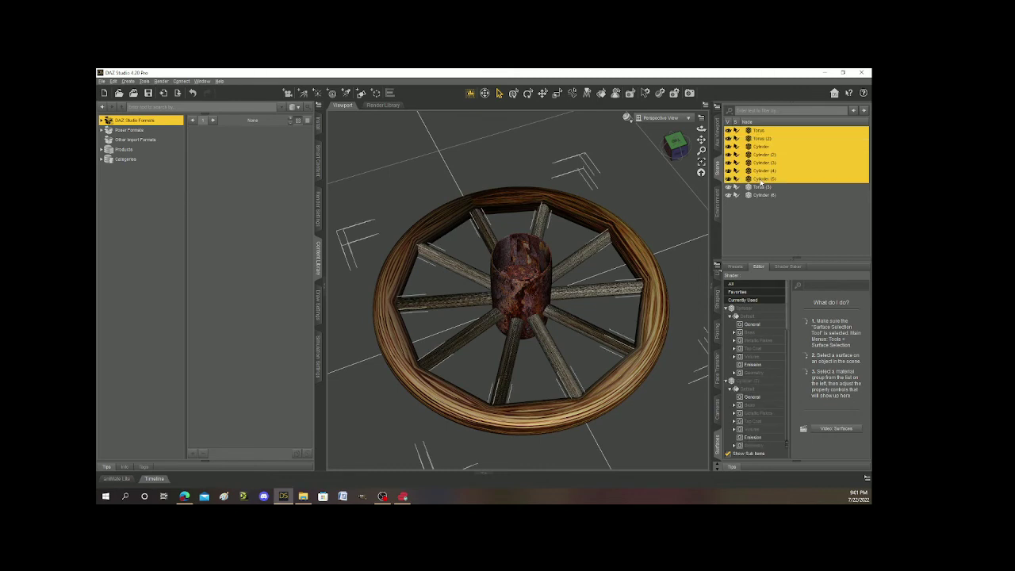
{"action": "left_click_drag", "start_coordinate": [760, 179], "coordinate": [764, 189]}
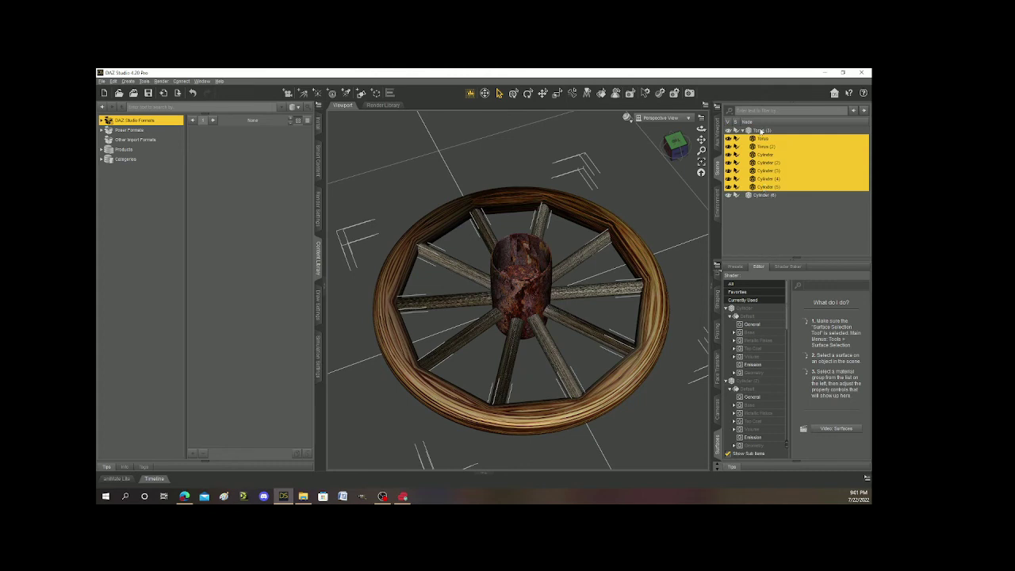
{"action": "left_click_drag", "start_coordinate": [761, 197], "coordinate": [760, 134]}
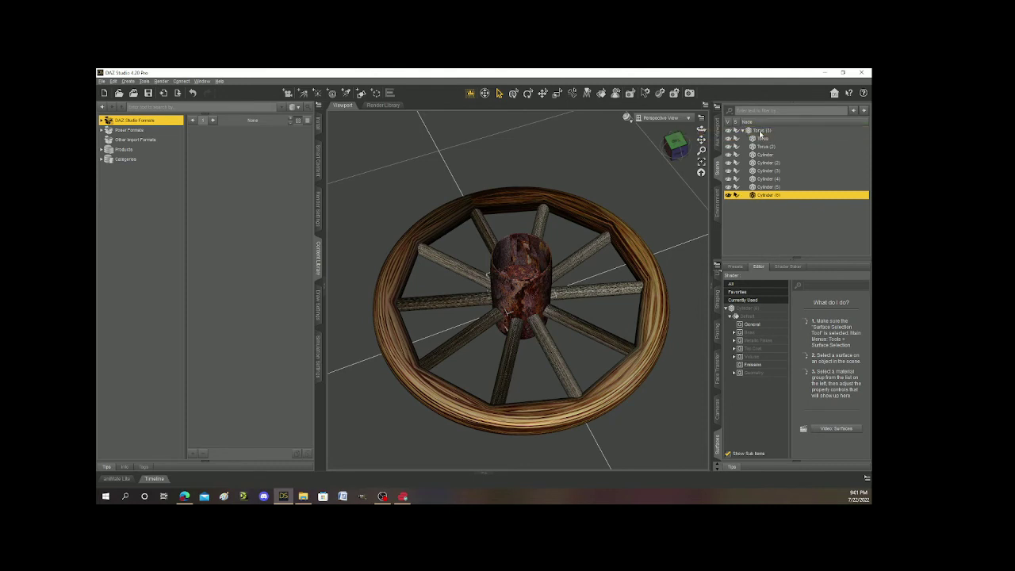
{"action": "left_click", "coordinate": [743, 130]}
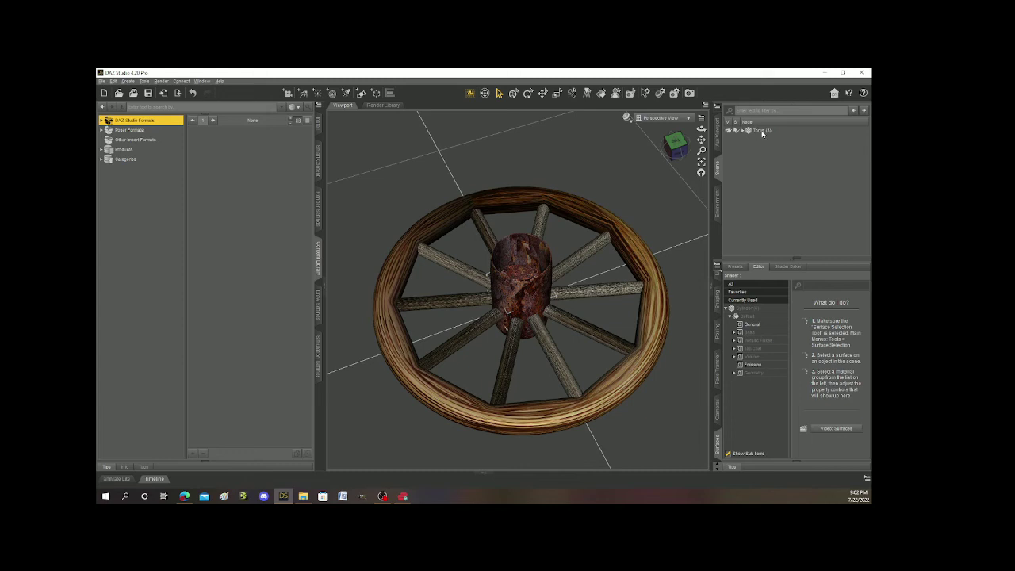
Stand the grouped wheel upright with an X rotation of about -94 degrees and raise it to about 37 in Y Translate
{"action": "left_click", "coordinate": [762, 131]}
{"action": "scroll", "coordinate": [586, 306], "scroll_direction": "down", "scroll_amount": 4}
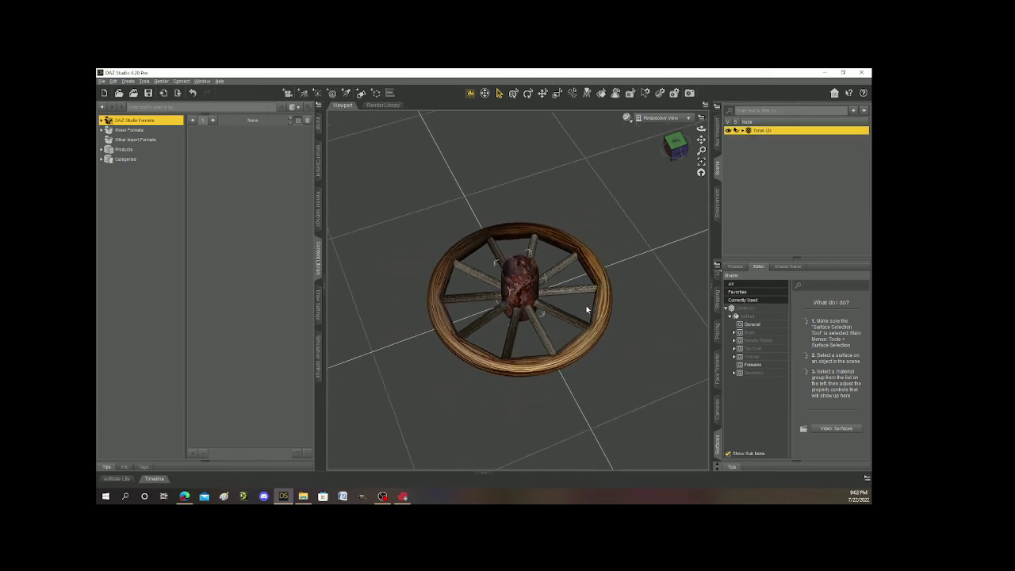
{"action": "scroll", "coordinate": [586, 305], "scroll_direction": "down", "scroll_amount": 3}
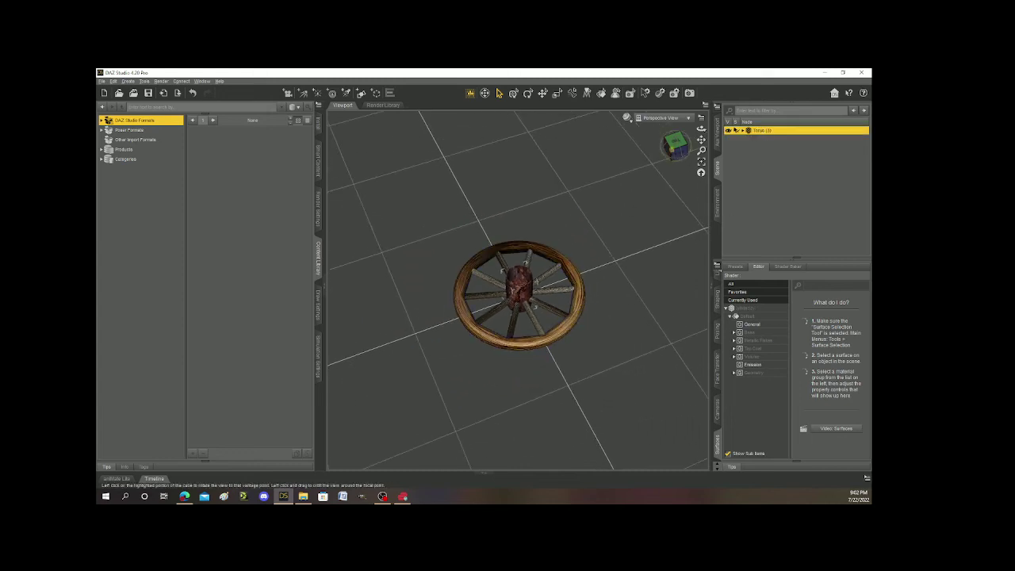
{"action": "left_click", "coordinate": [676, 143]}
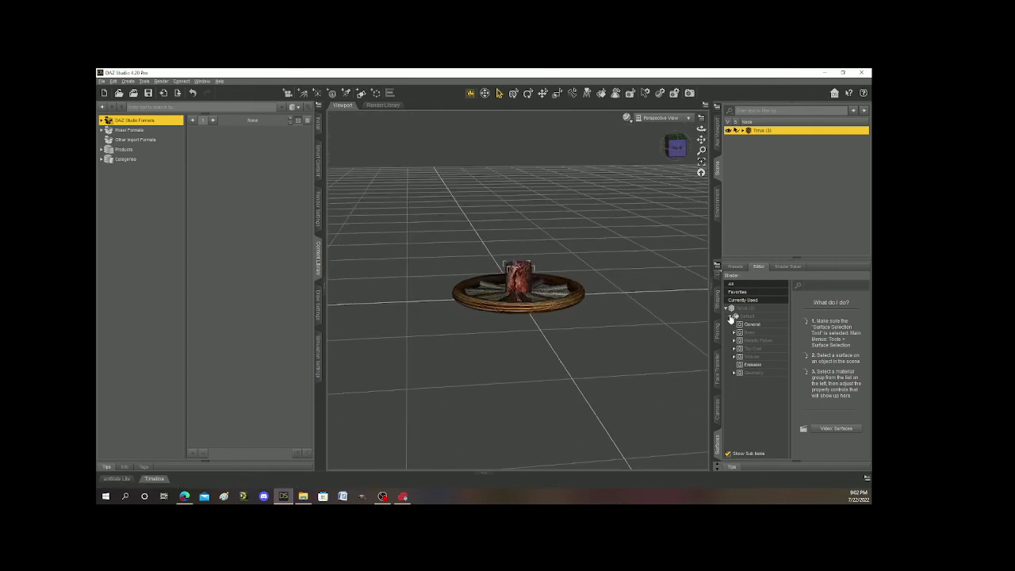
{"action": "left_click", "coordinate": [718, 306]}
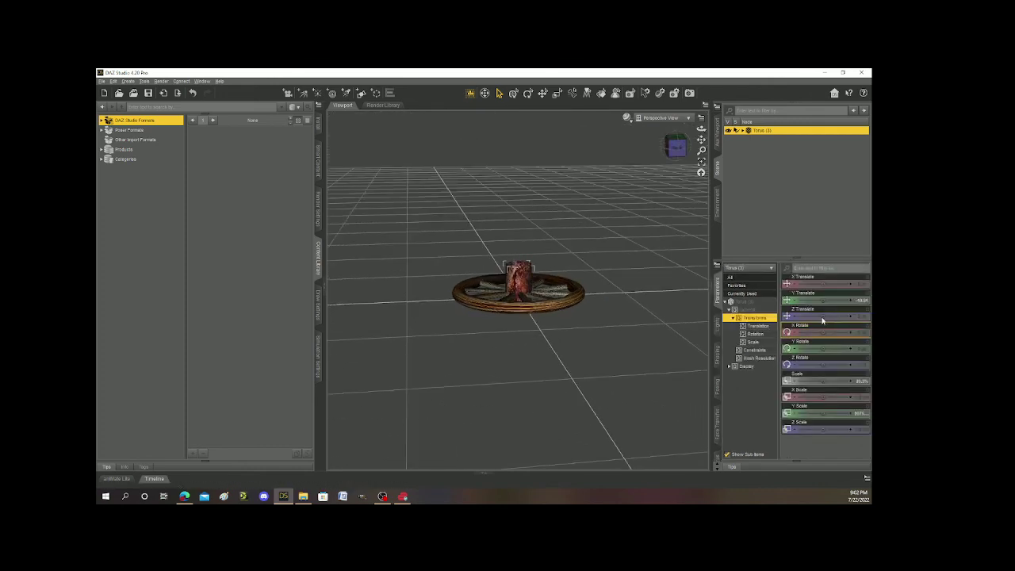
{"action": "left_click_drag", "start_coordinate": [823, 333], "coordinate": [793, 332]}
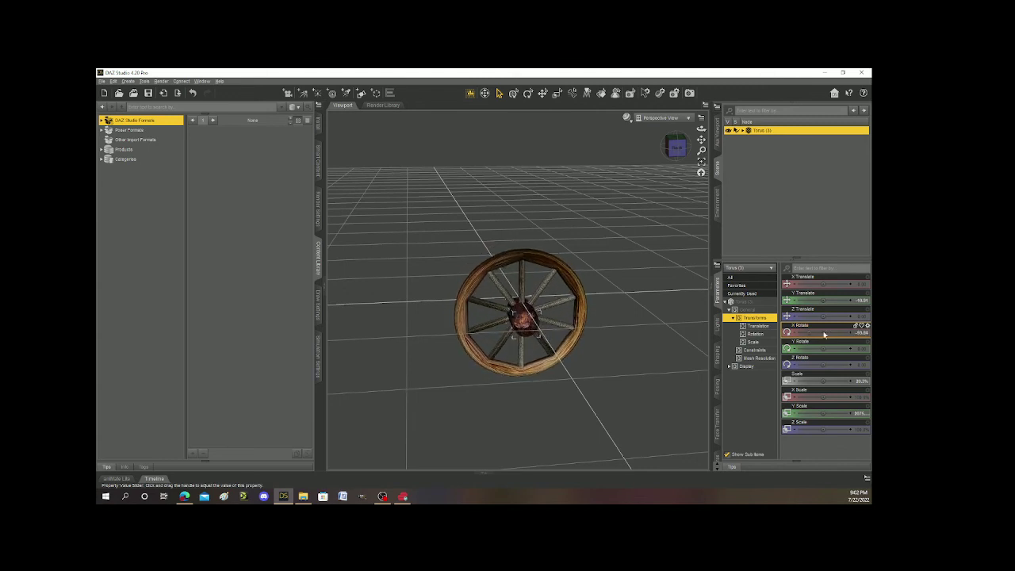
{"action": "mouse_move", "coordinate": [824, 301]}
{"action": "left_mouse_down"}
{"action": "mouse_move", "coordinate": [835, 301]}
{"action": "mouse_move", "coordinate": [821, 300]}
{"action": "left_mouse_up"}
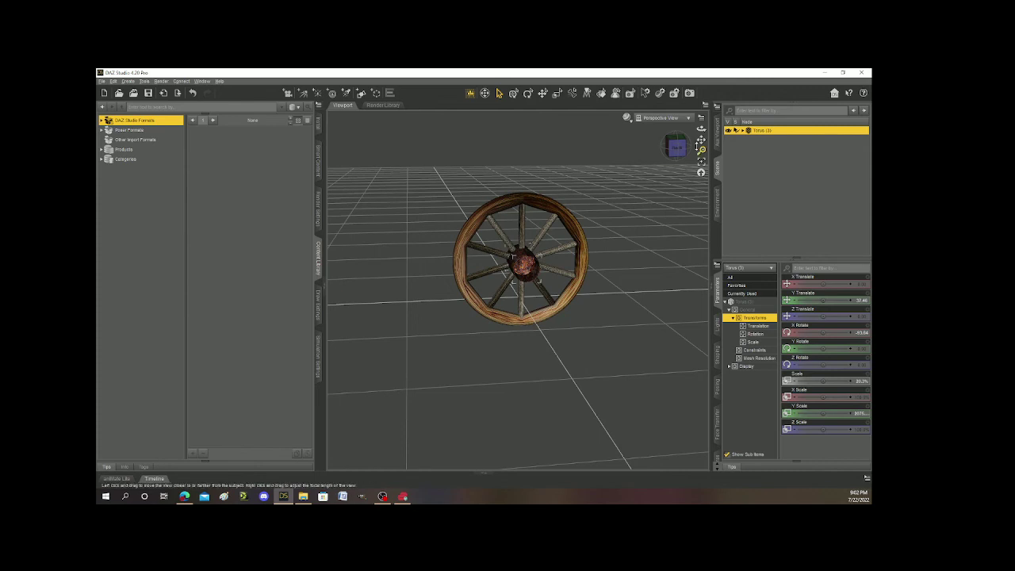
{"action": "left_click_drag", "start_coordinate": [701, 139], "coordinate": [684, 246]}
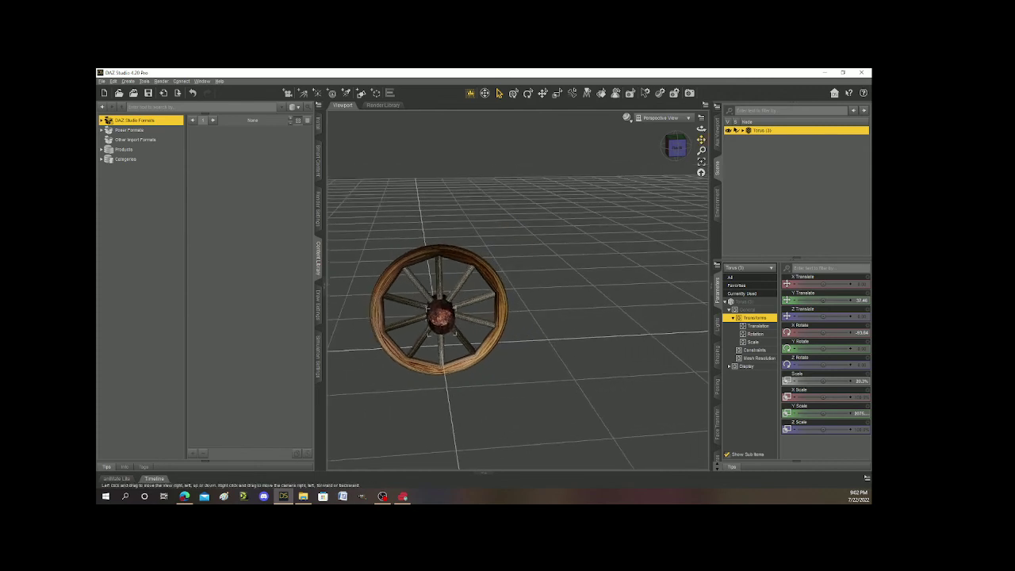
Rename the parent node Torus (3) to "wheel"
{"action": "double_click", "coordinate": [761, 131]}
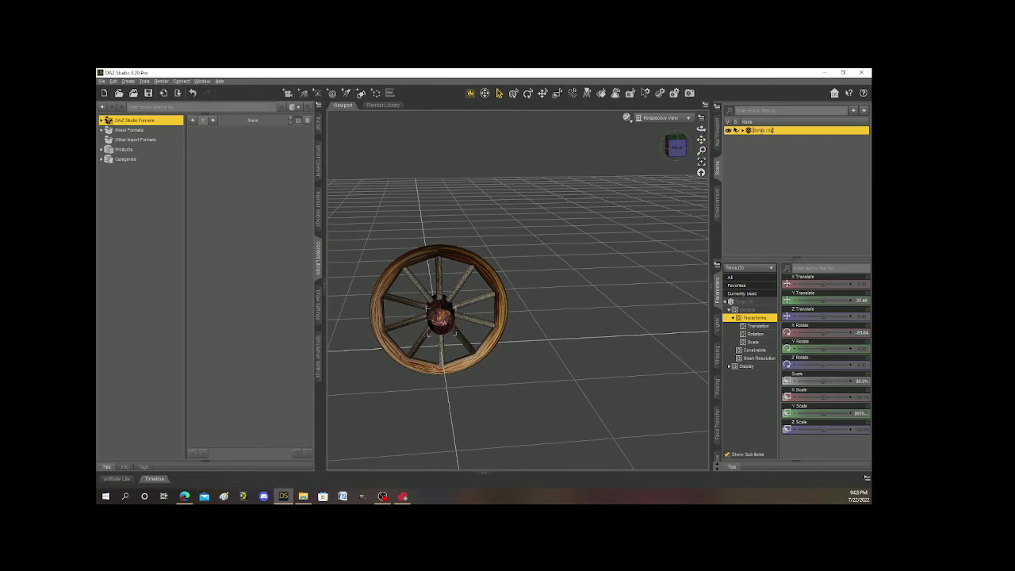
{"action": "left_click", "coordinate": [769, 156]}
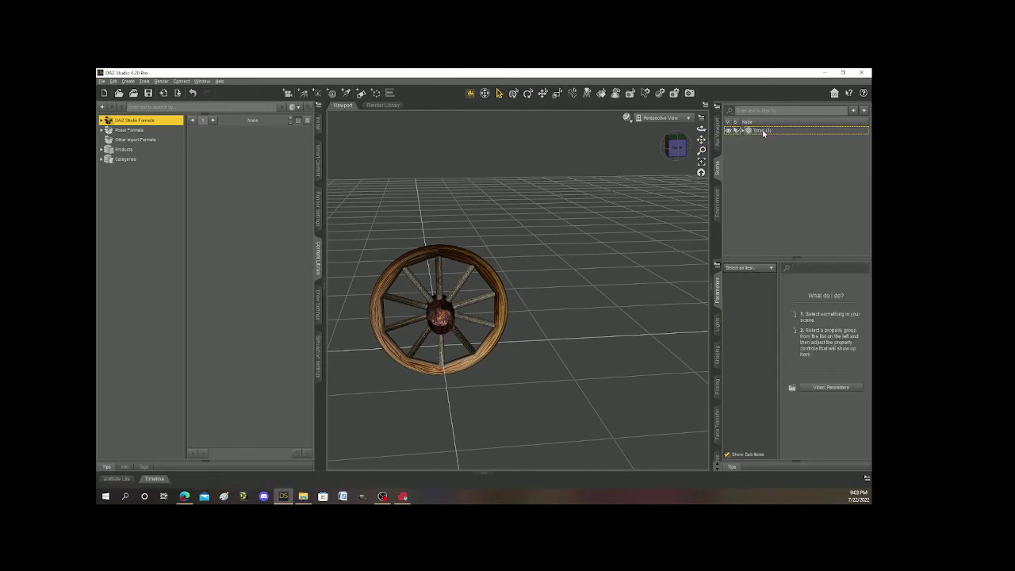
{"action": "left_click", "coordinate": [762, 131]}
{"action": "double_click", "coordinate": [763, 132]}
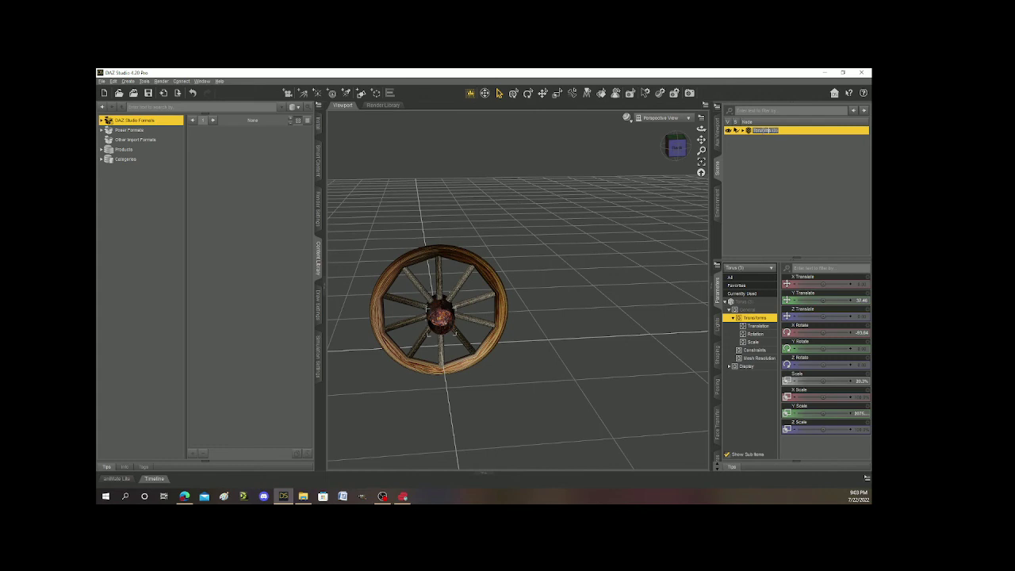
{"action": "type", "text": "wheel"}
{"action": "key", "text": "Return"}
{"action": "left_click", "coordinate": [758, 180]}
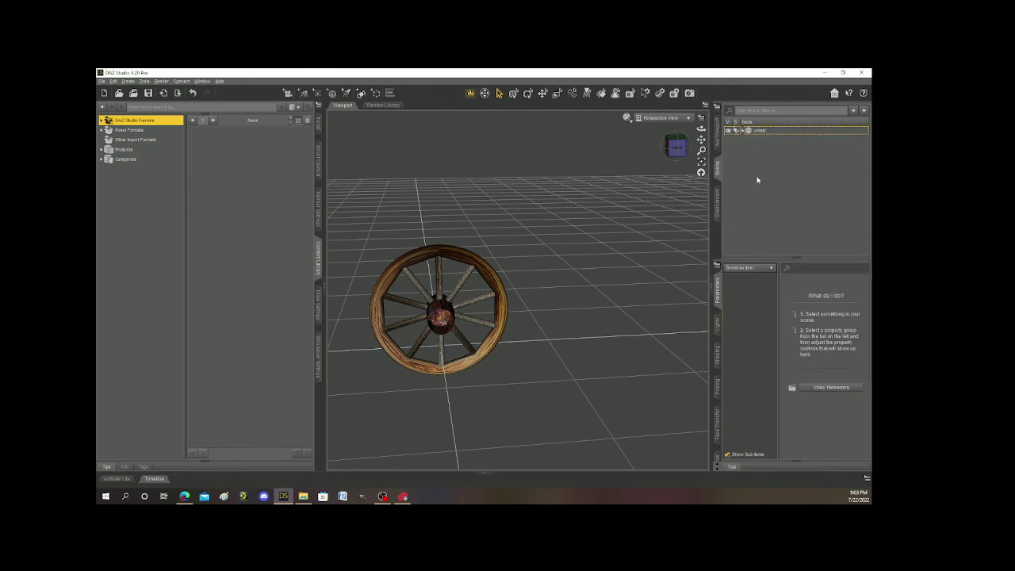
Duplicate the wheel together with its whole node hierarchy
{"action": "left_click", "coordinate": [760, 132]}
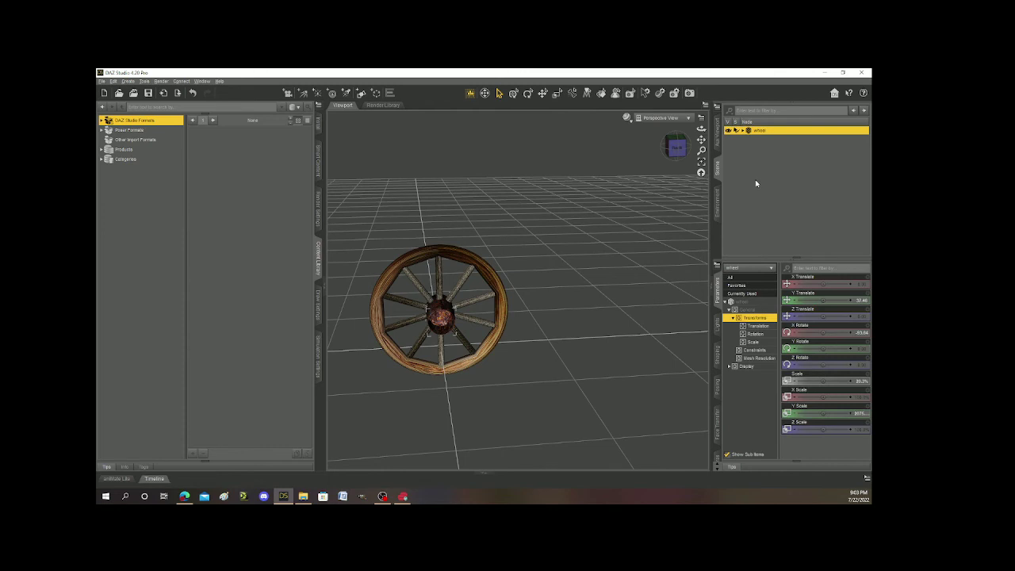
{"action": "left_click", "coordinate": [113, 81]}
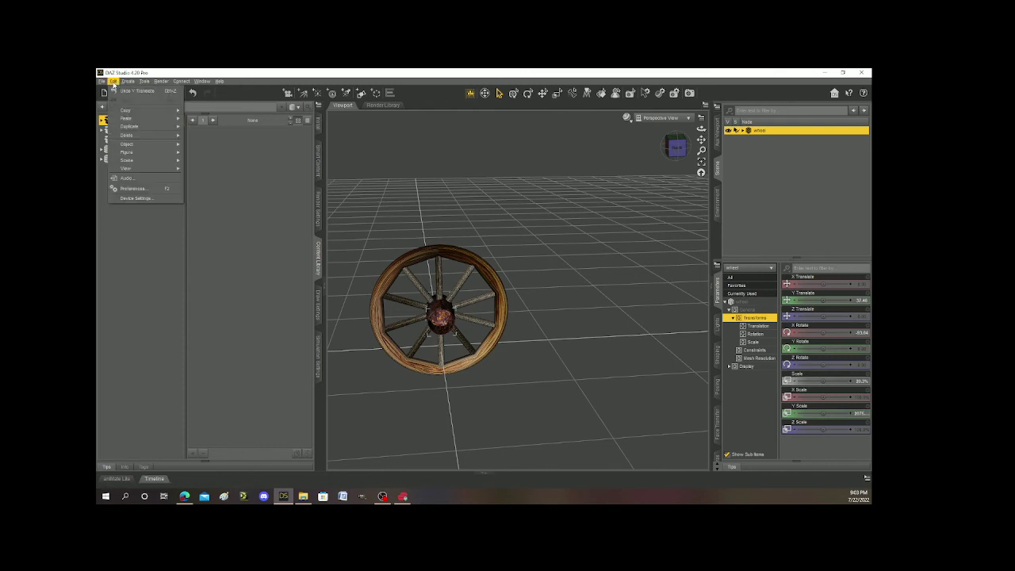
{"action": "mouse_move", "coordinate": [146, 126]}
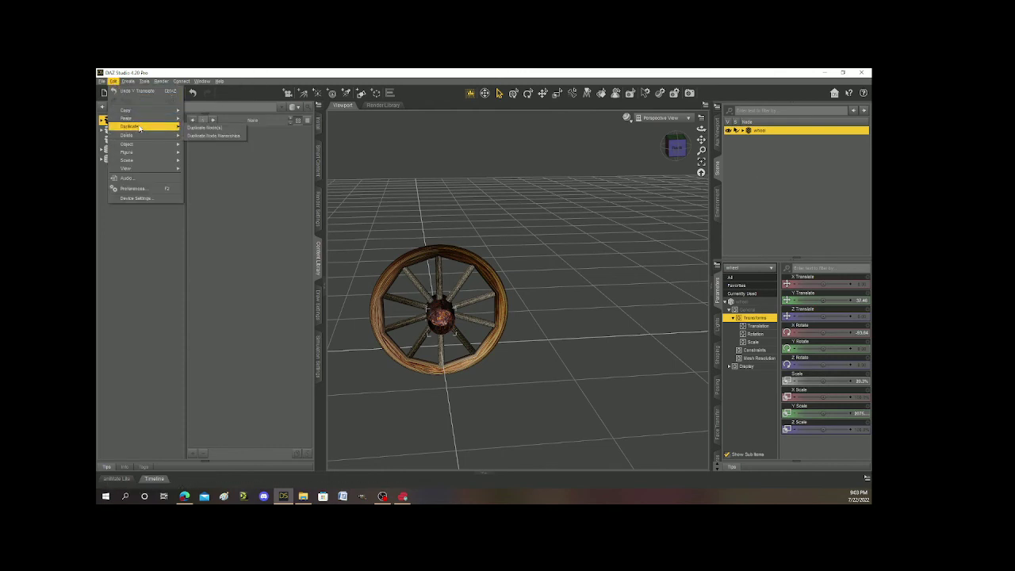
{"action": "left_click", "coordinate": [196, 136]}
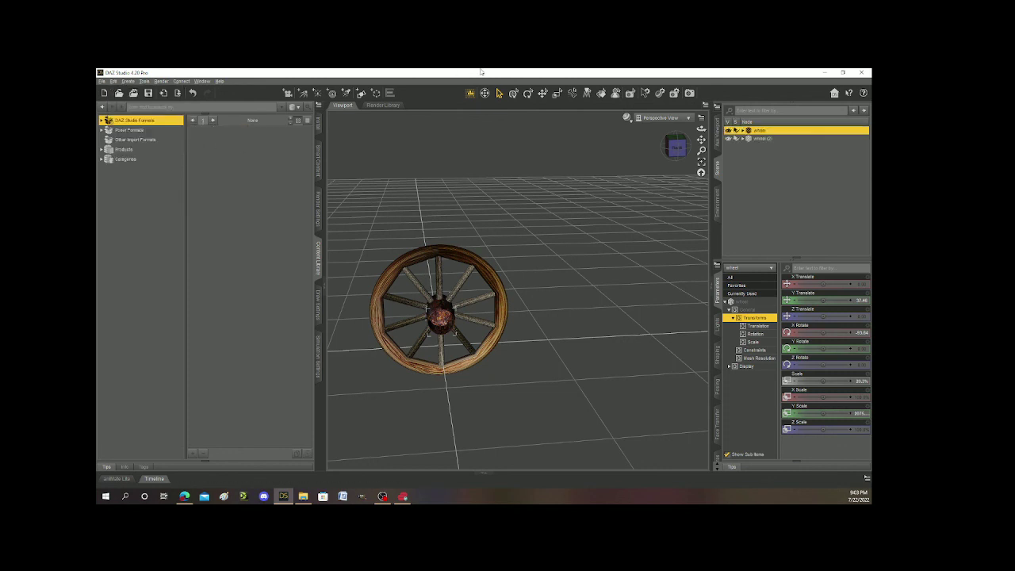
Move the duplicate, wheel (2), along the X axis until it stands beside the original wheel with a clear gap between them
{"action": "left_click", "coordinate": [763, 139]}
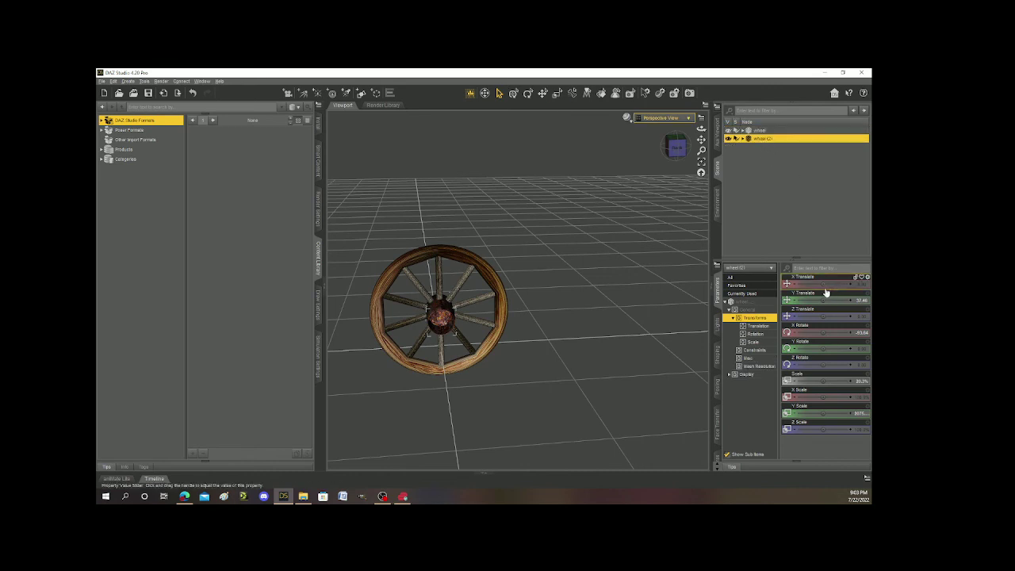
{"action": "left_click_drag", "start_coordinate": [823, 284], "coordinate": [852, 283]}
{"action": "mouse_move", "coordinate": [676, 147]}
{"action": "left_mouse_down"}
{"action": "mouse_move", "coordinate": [694, 159]}
{"action": "mouse_move", "coordinate": [690, 131]}
{"action": "mouse_move", "coordinate": [660, 132]}
{"action": "mouse_move", "coordinate": [677, 147]}
{"action": "left_mouse_up"}
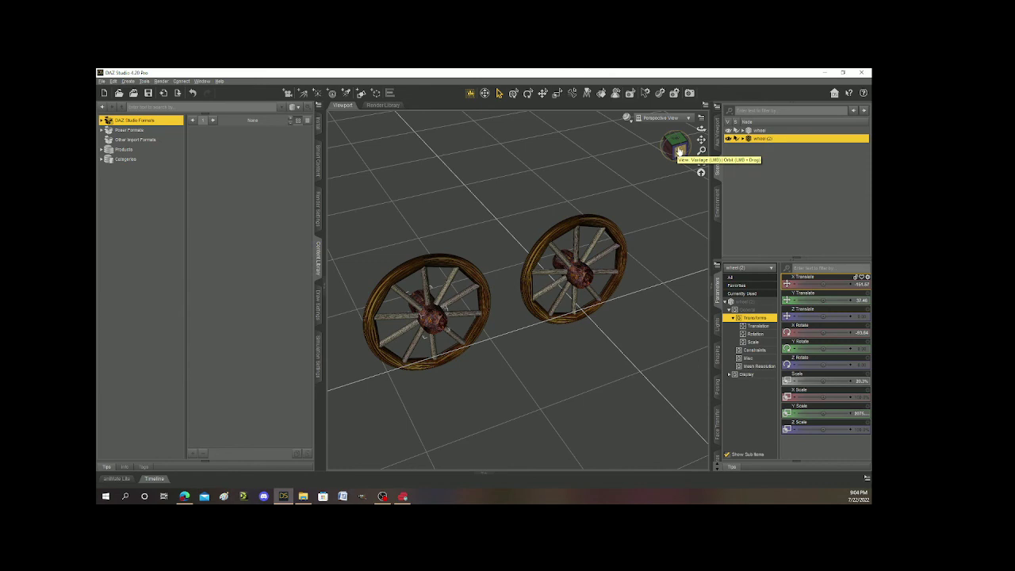
Render the scene from a level, face-on view showing both wheels side by side
{"action": "mouse_move", "coordinate": [675, 151]}
{"action": "left_mouse_down"}
{"action": "mouse_move", "coordinate": [663, 149]}
{"action": "mouse_move", "coordinate": [693, 142]}
{"action": "mouse_move", "coordinate": [674, 135]}
{"action": "mouse_move", "coordinate": [690, 150]}
{"action": "mouse_move", "coordinate": [677, 153]}
{"action": "mouse_move", "coordinate": [695, 141]}
{"action": "mouse_move", "coordinate": [683, 144]}
{"action": "left_mouse_up"}
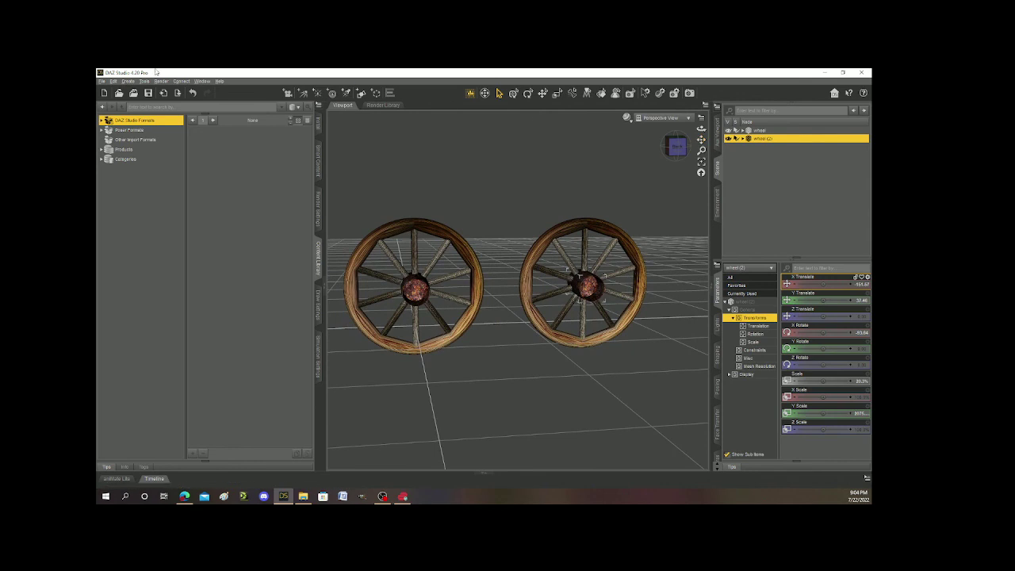
{"action": "left_click", "coordinate": [160, 81]}
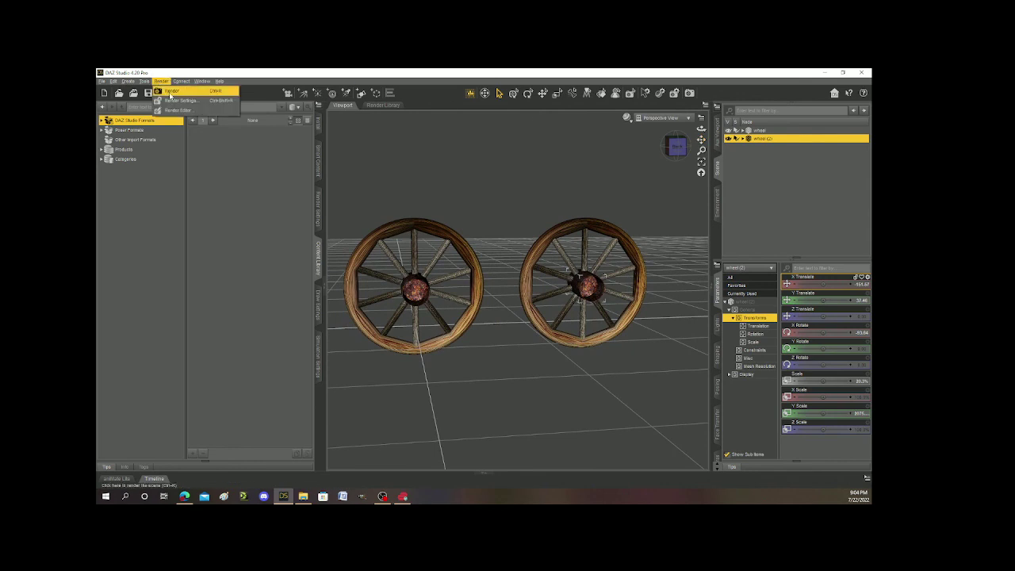
{"action": "left_click", "coordinate": [171, 91]}
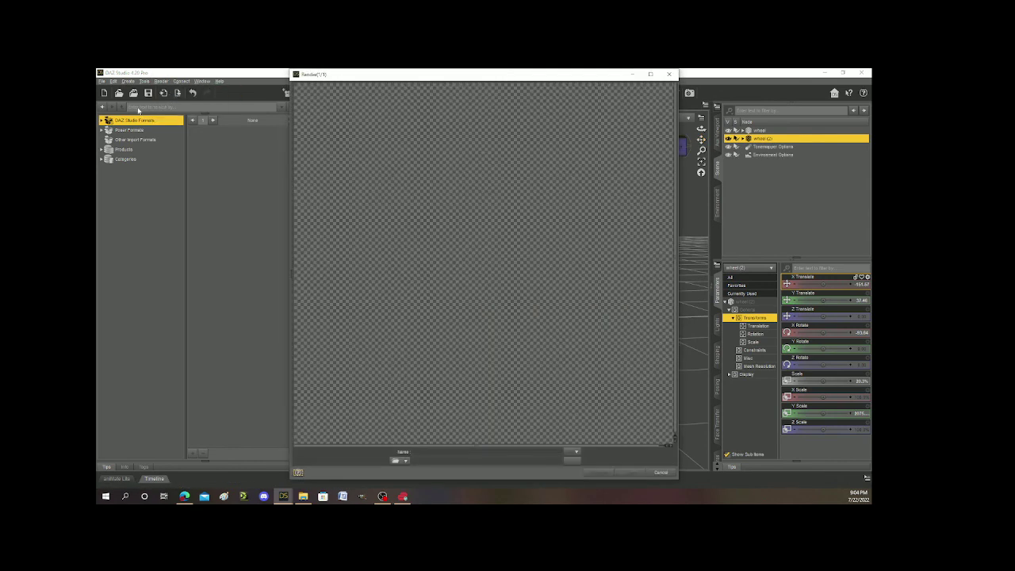